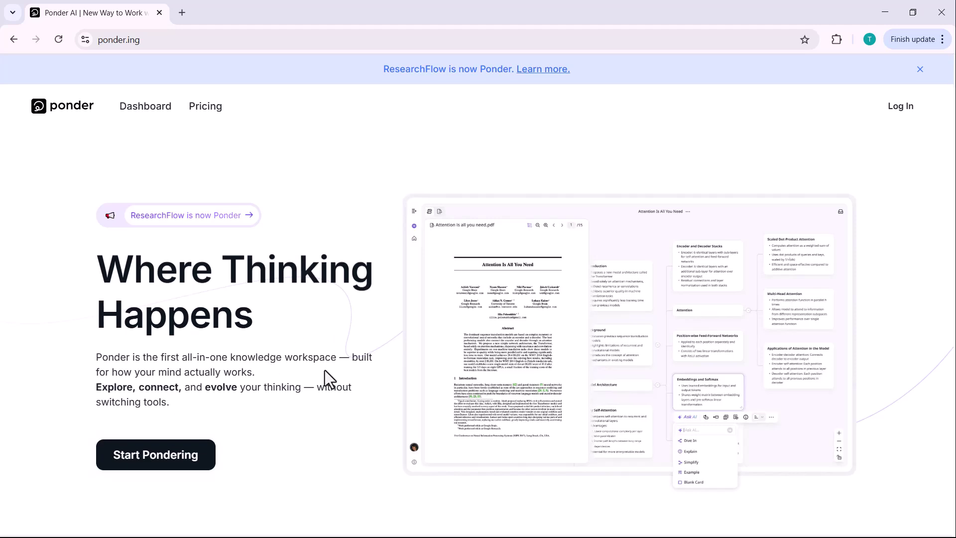
- Look through the Ponder landing page's sections on the thinking workspace, additional features and customer feedback
scroll(325, 370, down, 10)
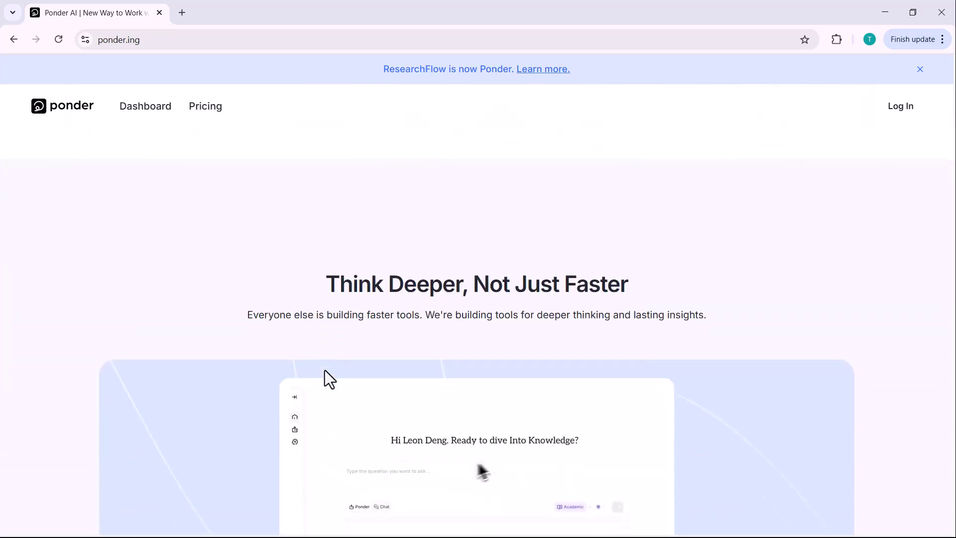
scroll(325, 369, down, 4)
scroll(325, 377, up, 1)
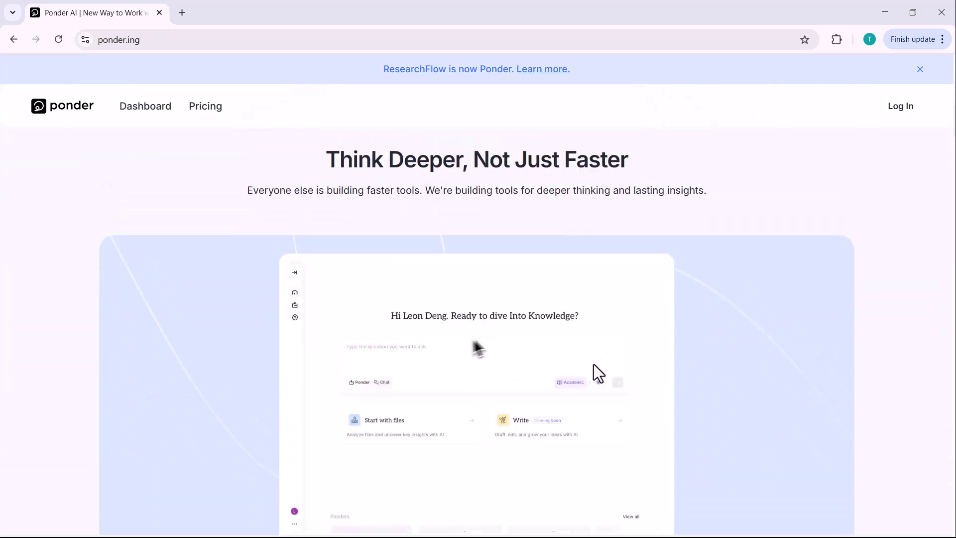
scroll(594, 365, down, 1)
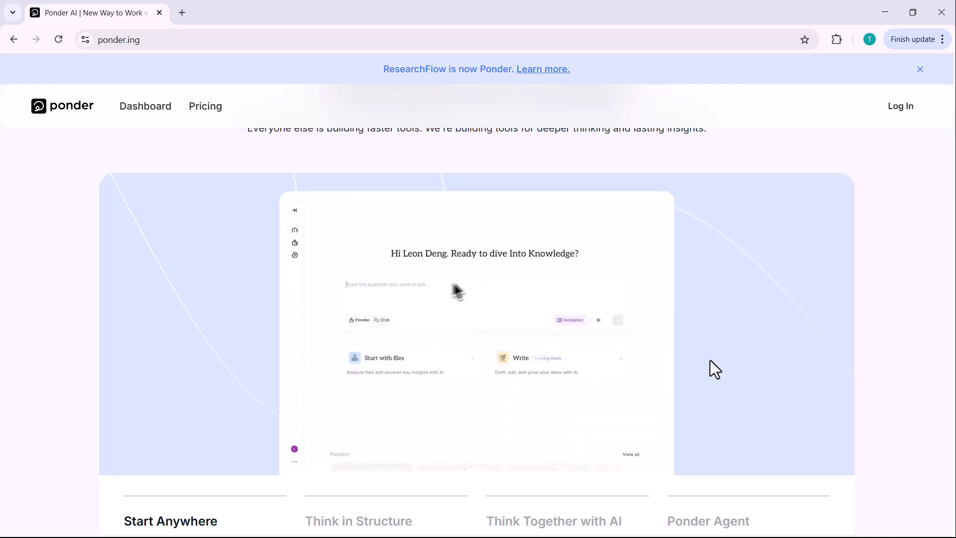
scroll(710, 360, down, 2)
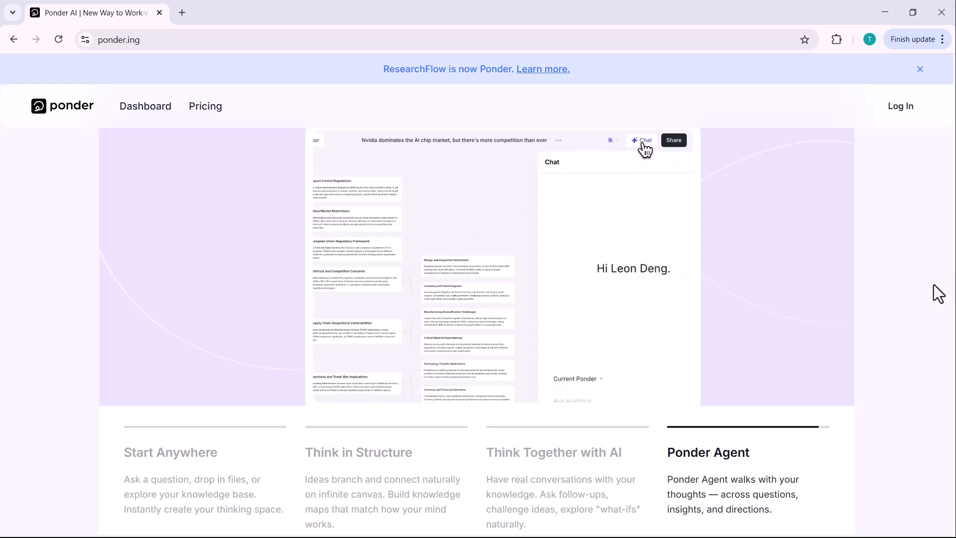
scroll(939, 294, down, 12)
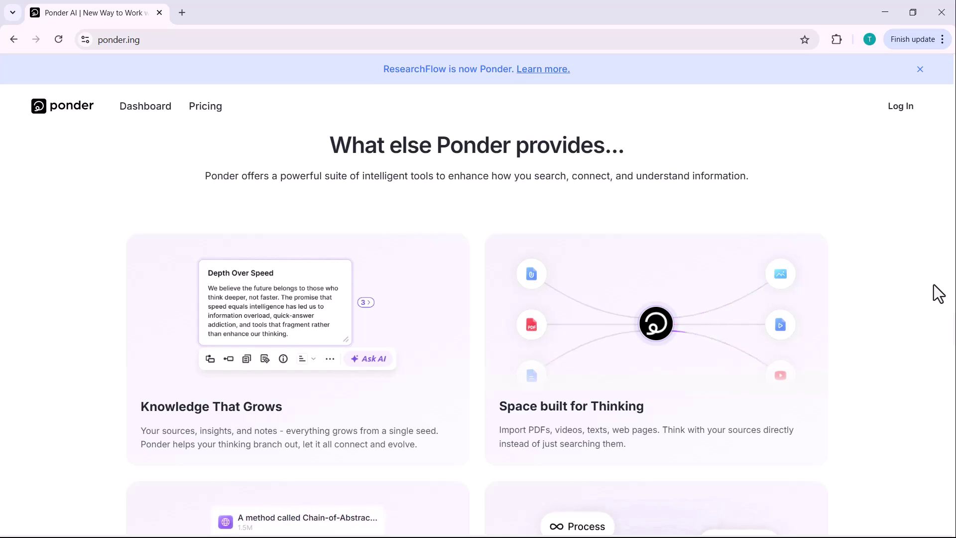
scroll(939, 293, down, 5)
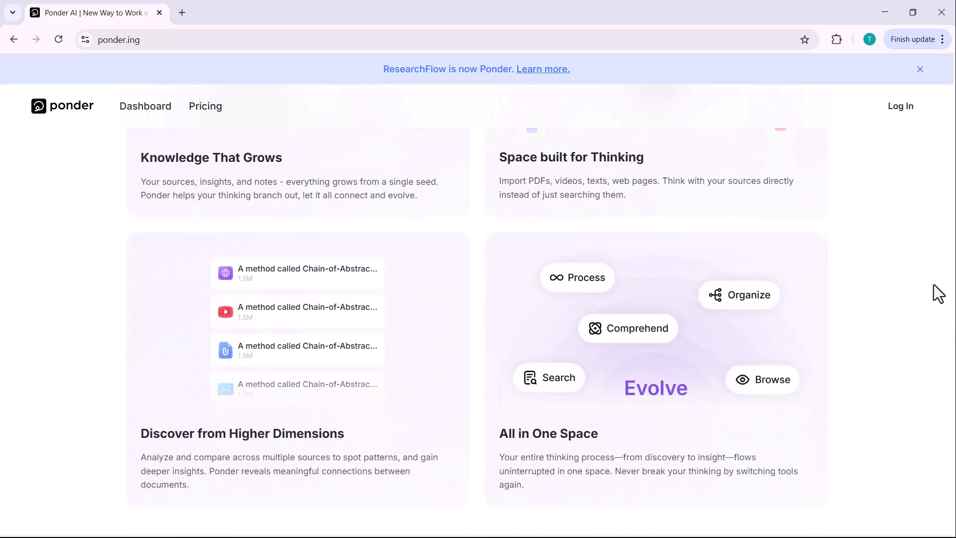
scroll(939, 293, down, 1)
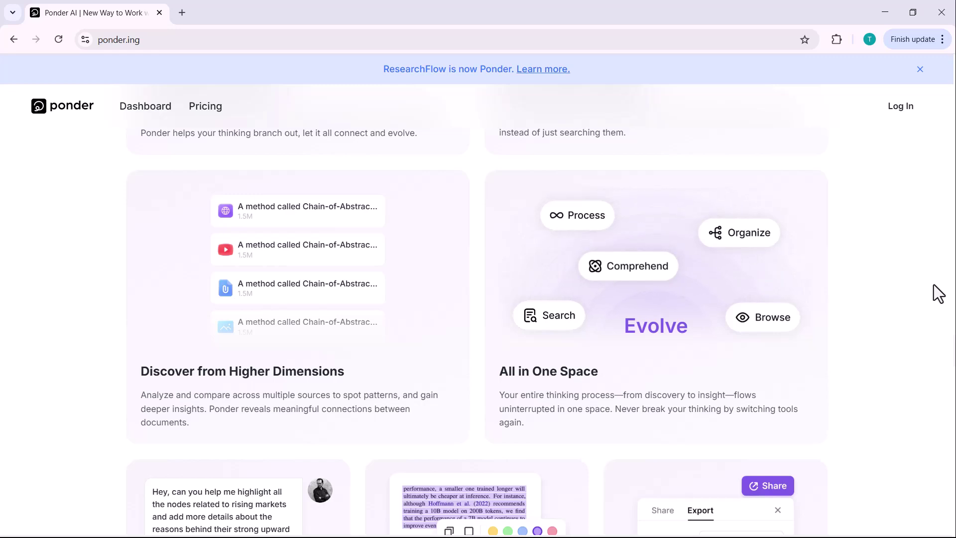
scroll(939, 294, down, 5)
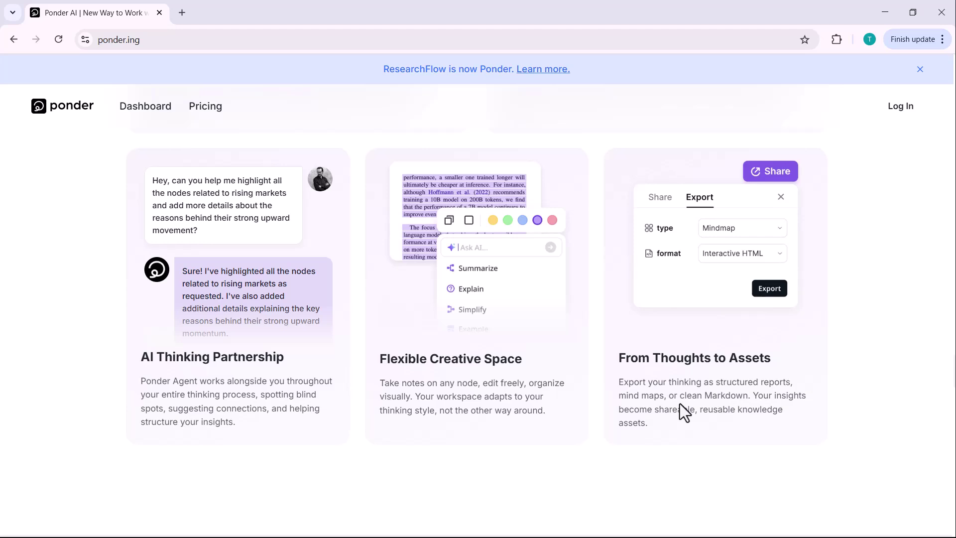
scroll(680, 404, down, 10)
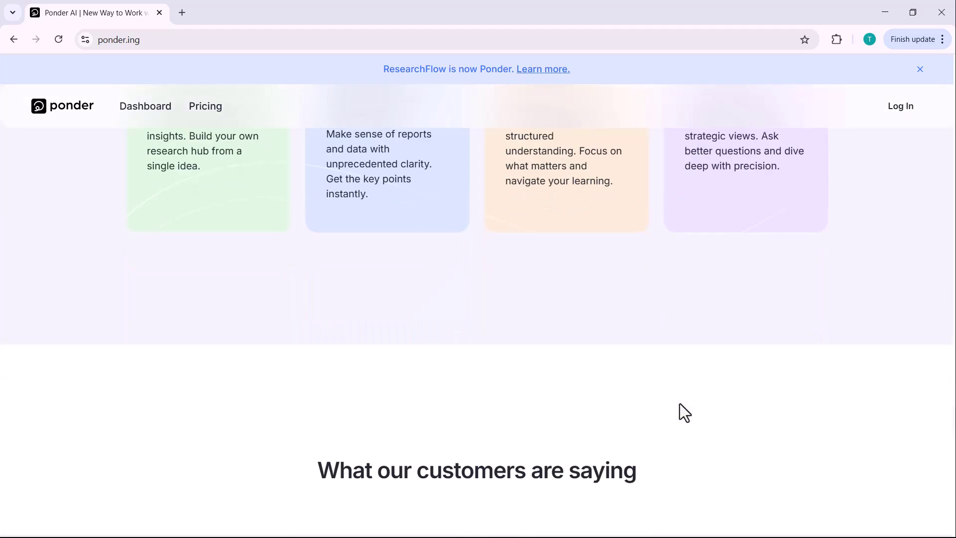
scroll(679, 403, up, 3)
scroll(680, 403, up, 15)
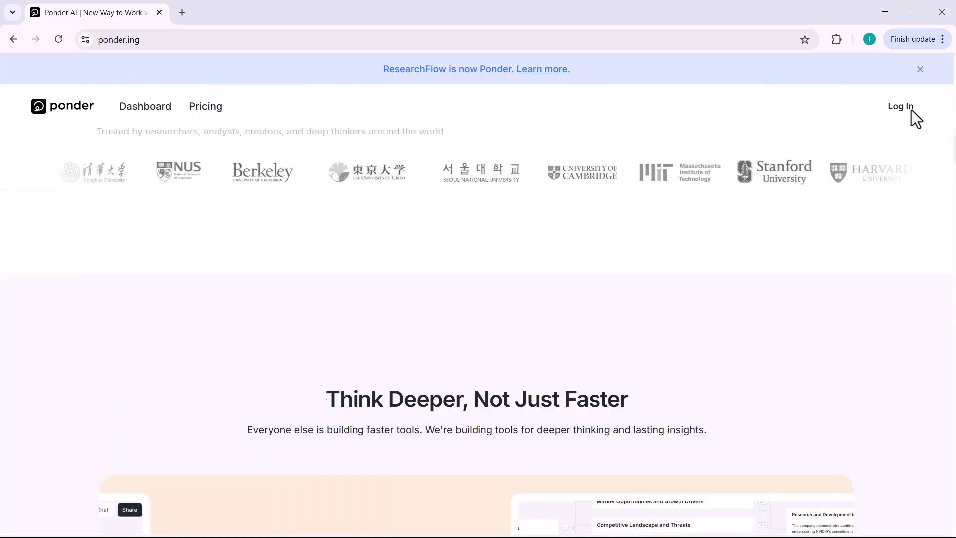
- Log in to Ponder and view the question box's web source setting and list of AI models
click(900, 111)
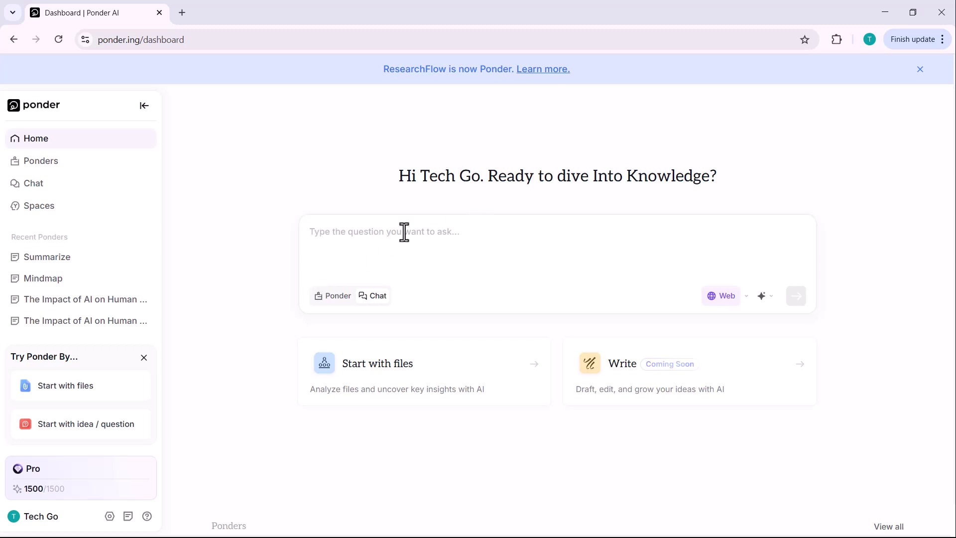
click(498, 247)
click(726, 302)
click(728, 299)
click(761, 297)
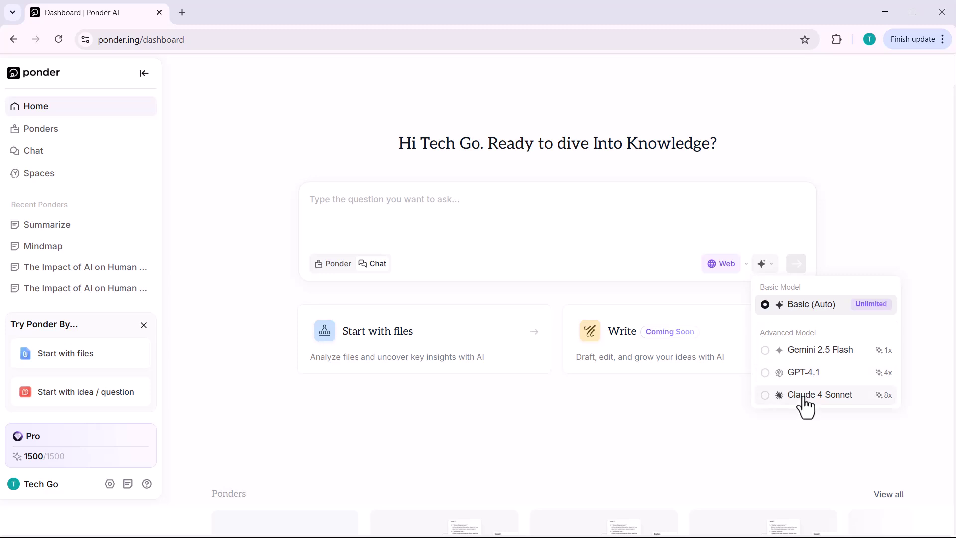
click(788, 220)
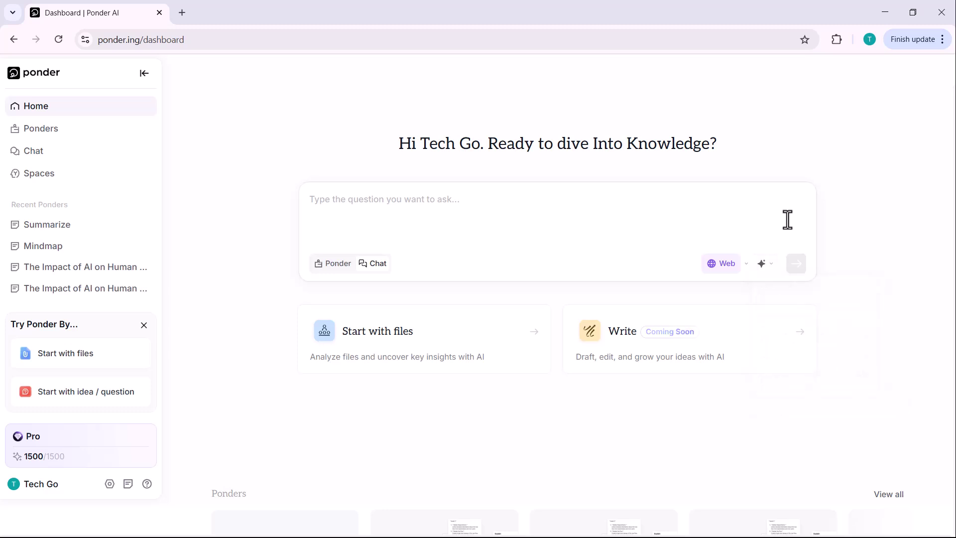
- Examine the source options for starting with files, including choosing references from a space, and close the Analysis dialog
click(363, 352)
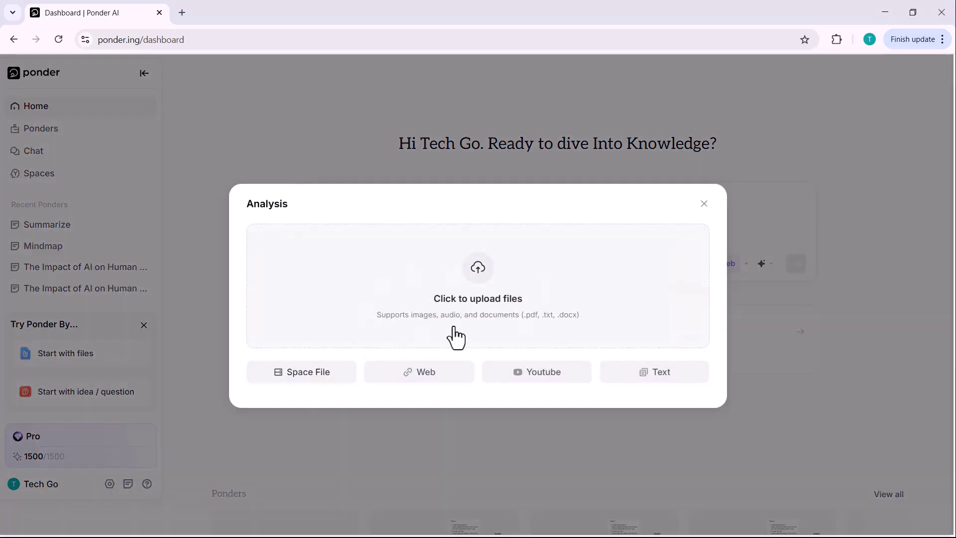
click(309, 382)
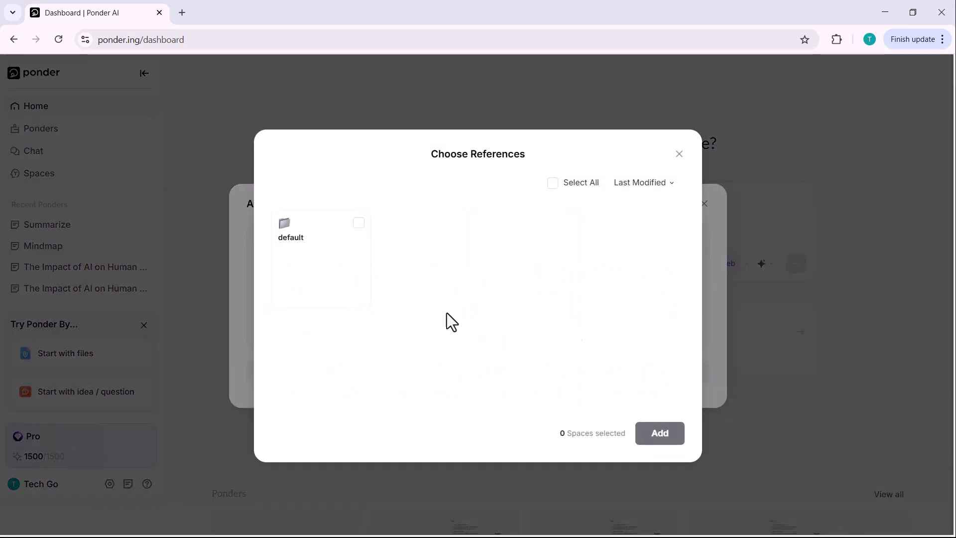
click(679, 154)
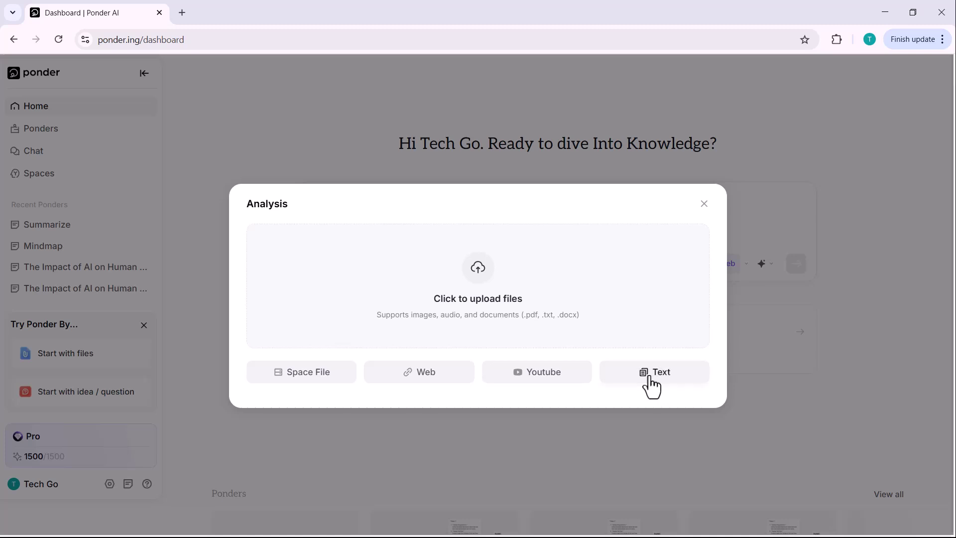
click(704, 203)
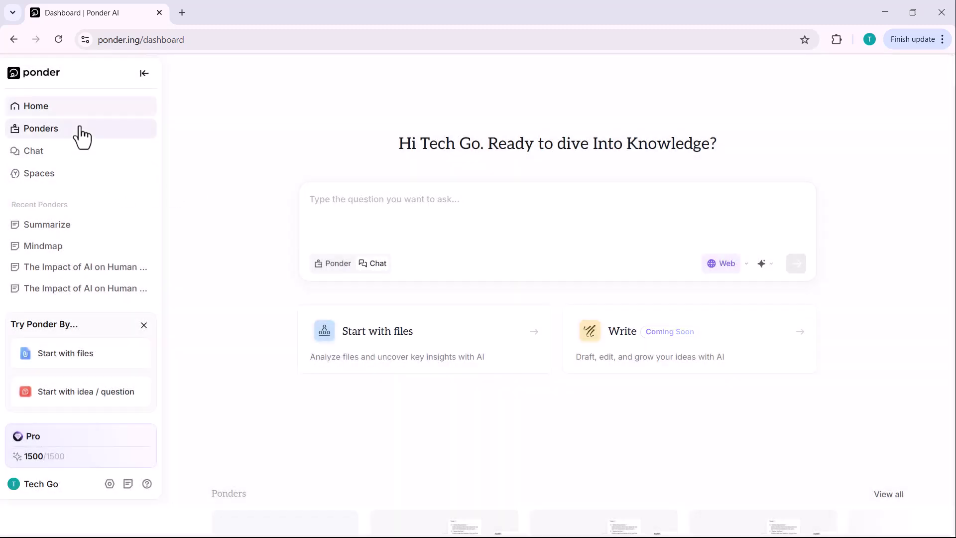
- Open the Ponders overview and start a new ponder
click(81, 129)
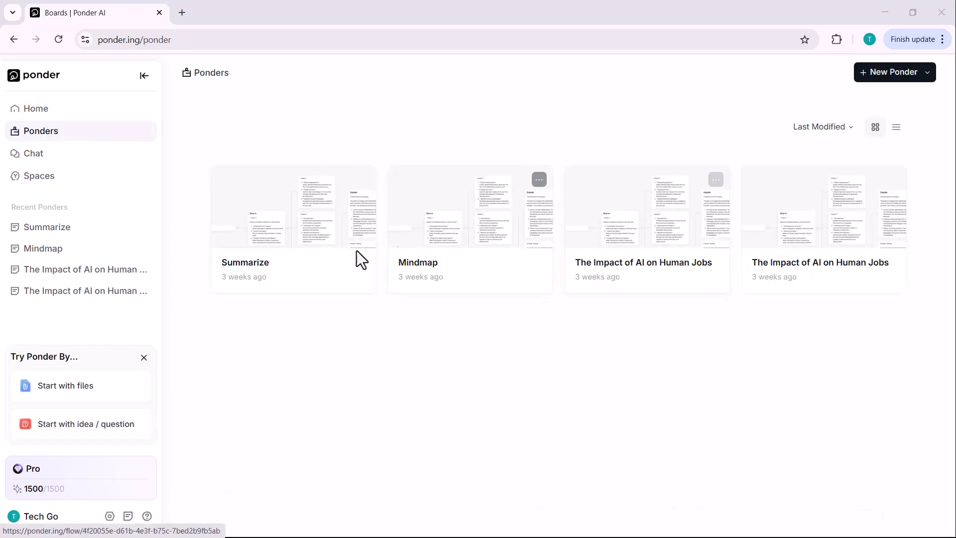
click(894, 79)
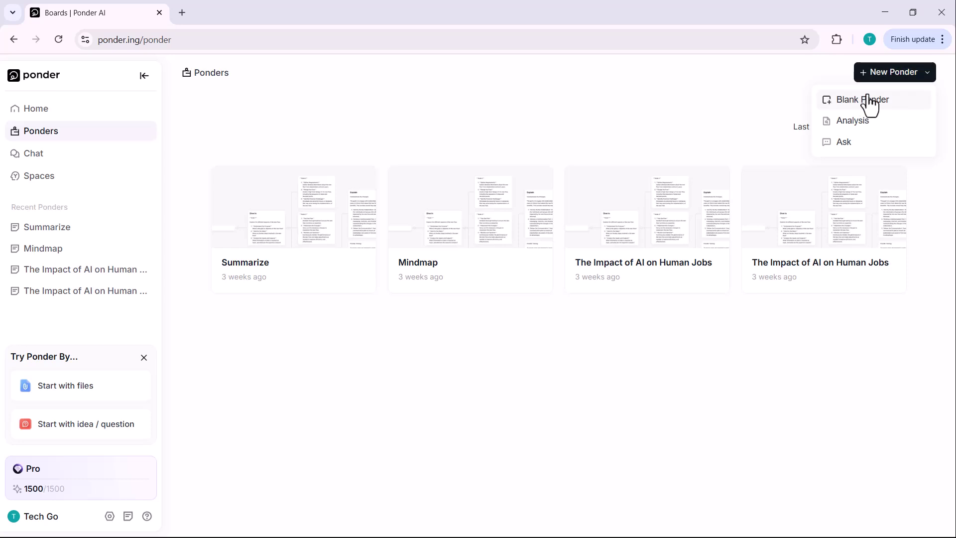
click(864, 121)
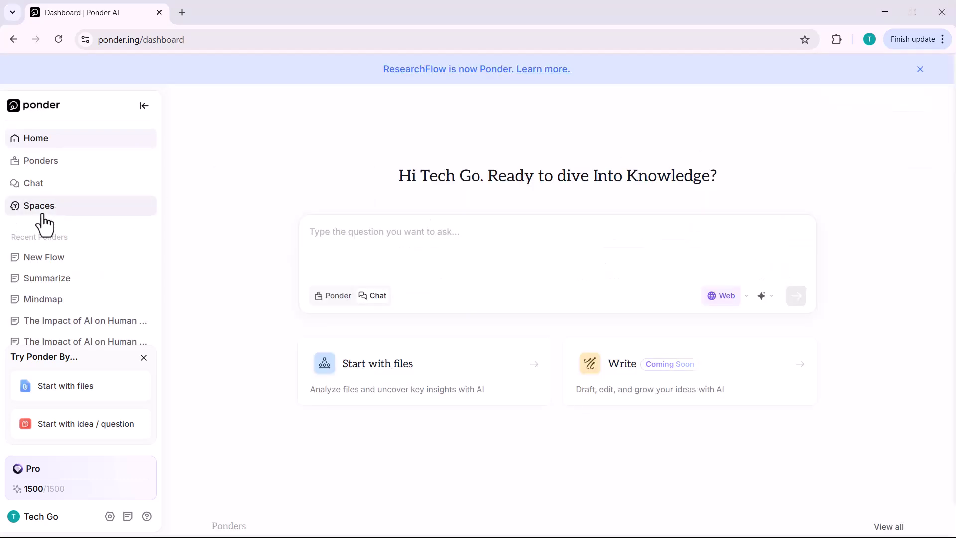
- Create a new space named RISE OF AI
click(74, 204)
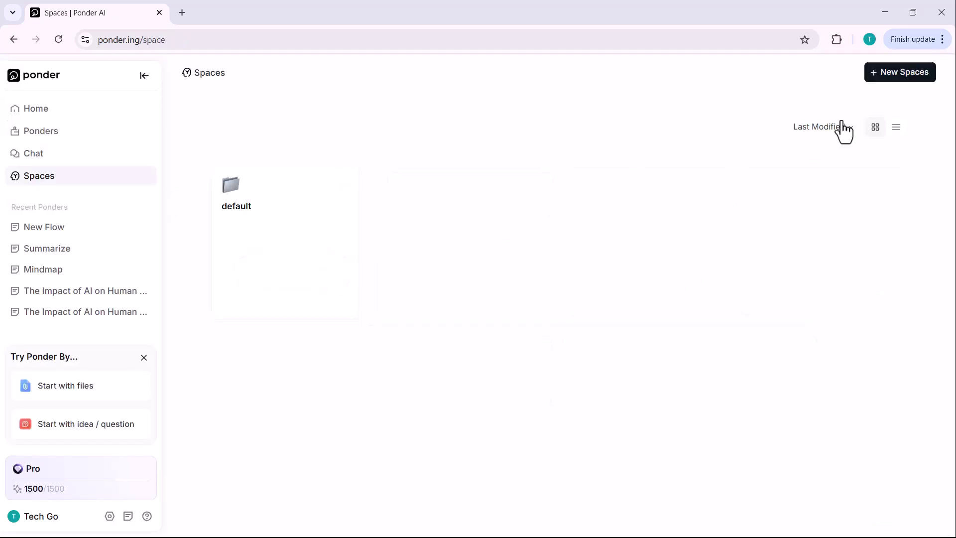
click(921, 75)
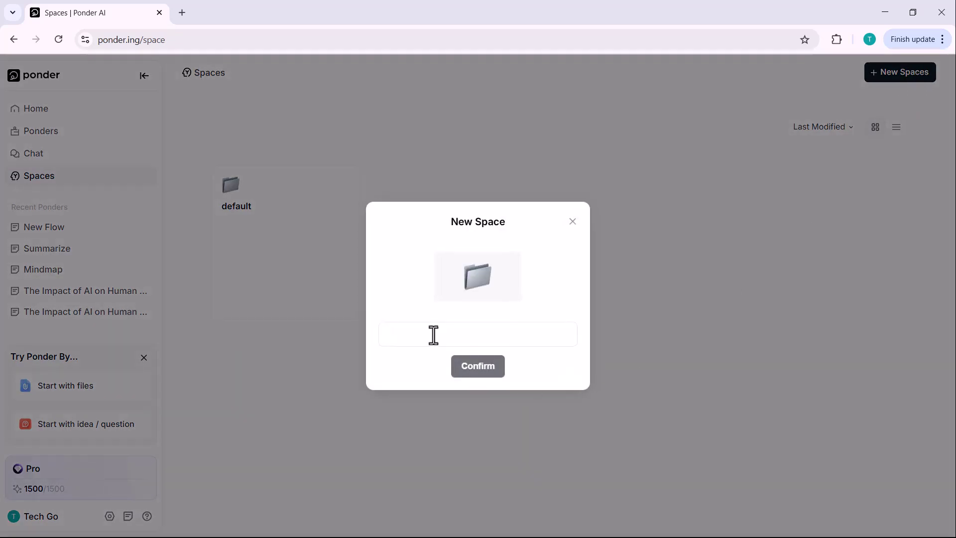
text(RISE OF AI)
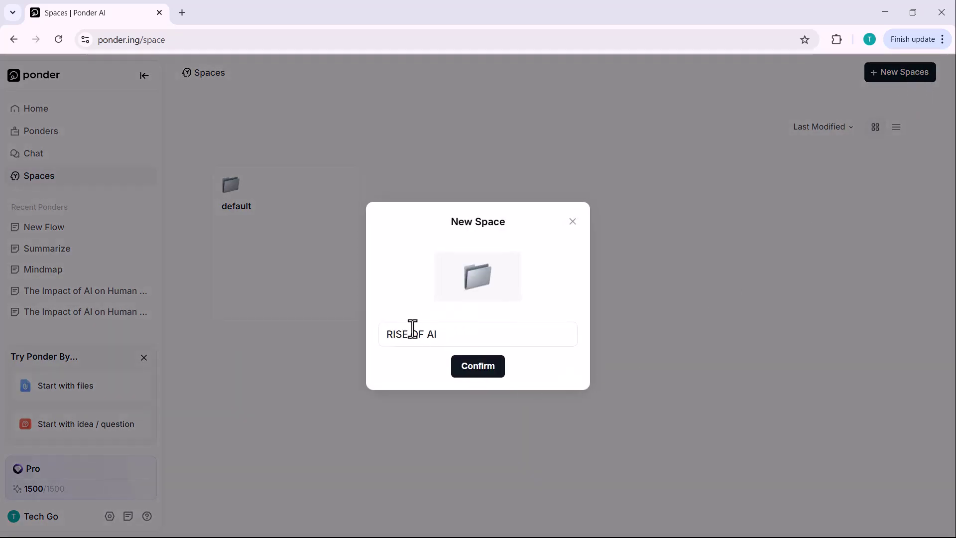
click(479, 374)
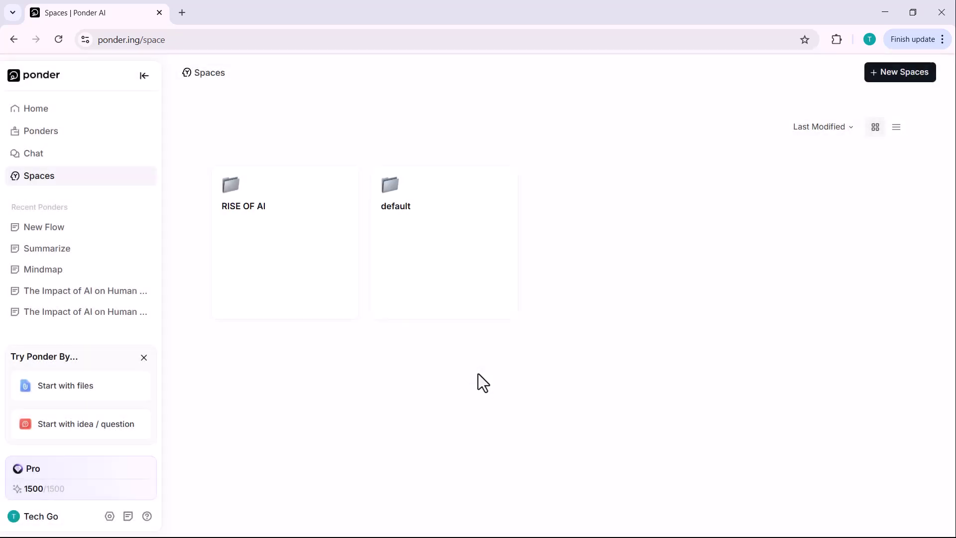
- Upload the PDFs RESEARCH ON RISE OF AI and ARTICLE ON RISE OF AI from the Desktop to the RISE OF AI space
click(269, 276)
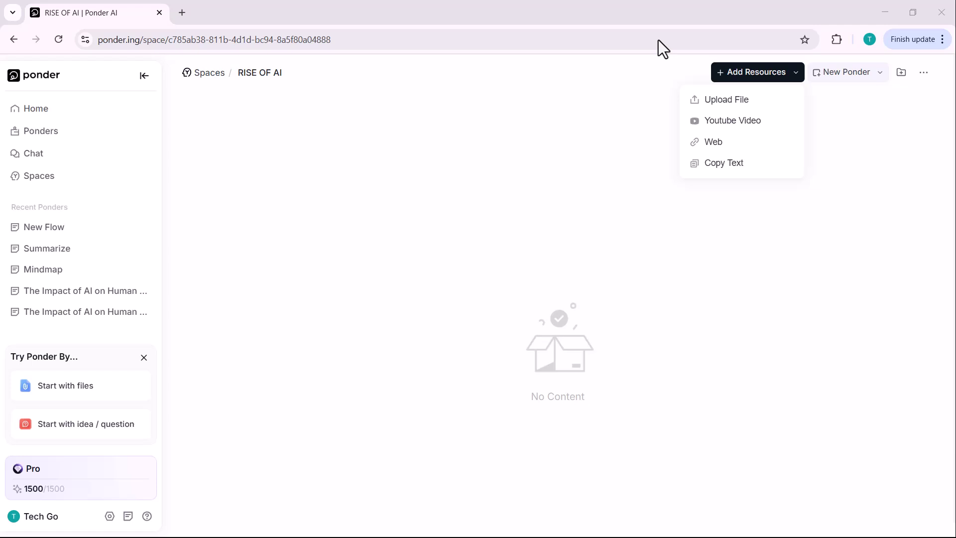
click(717, 81)
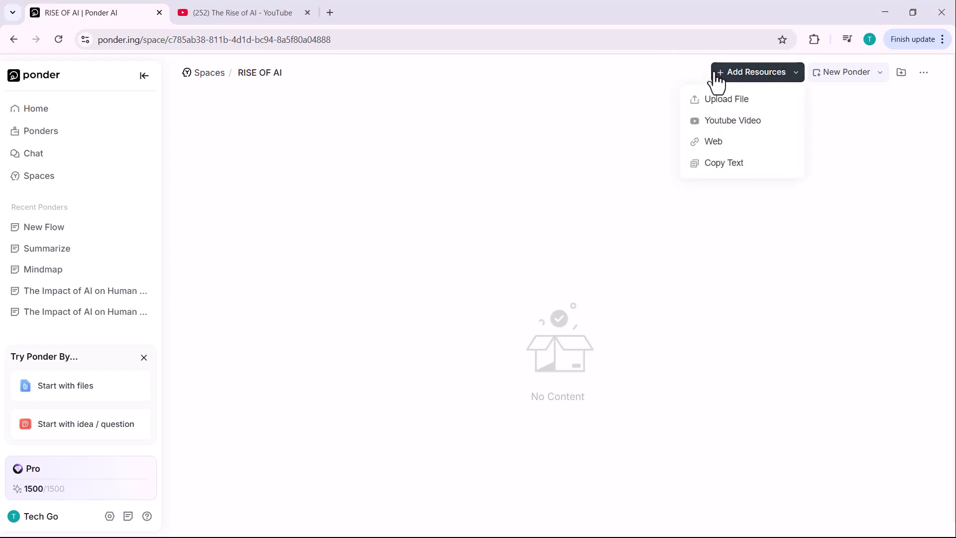
click(717, 107)
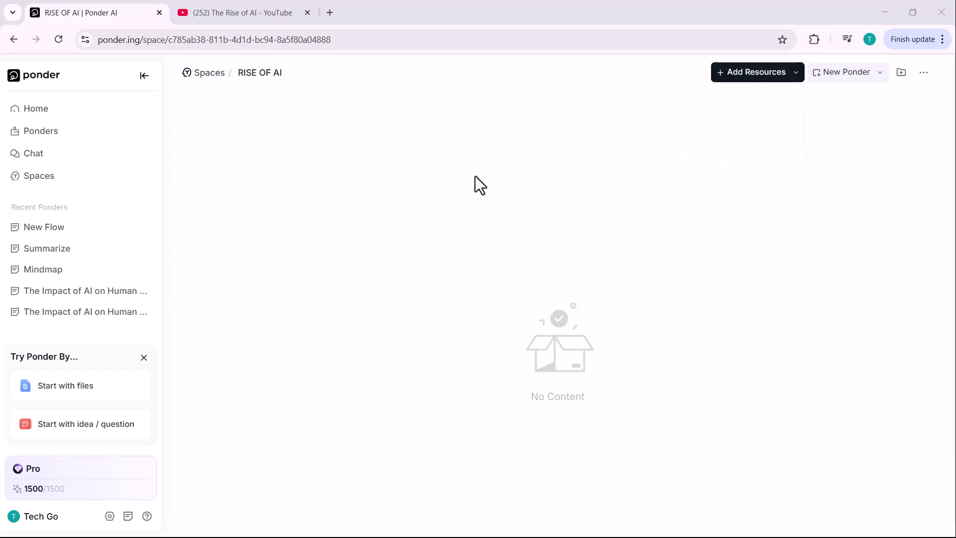
click(172, 256)
scroll(369, 297, down, 10)
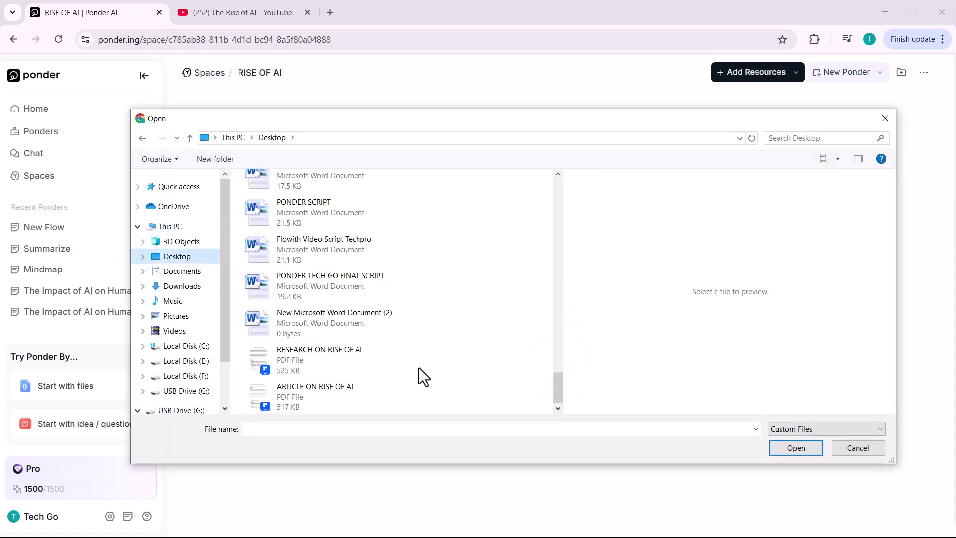
drag(419, 368, 505, 417)
click(786, 450)
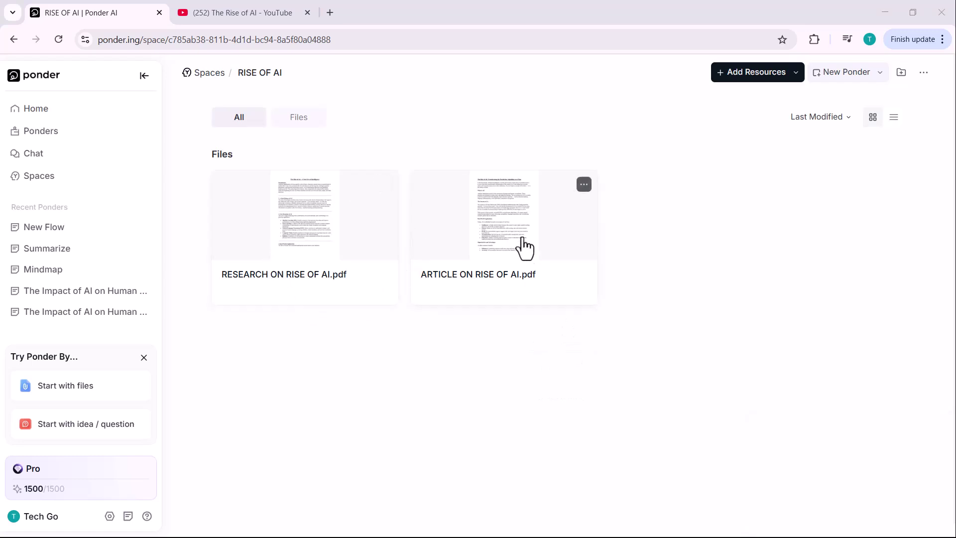
- Add the YouTube video The Rise of AI to the space using its copied link, and close the video's browser tab
click(753, 79)
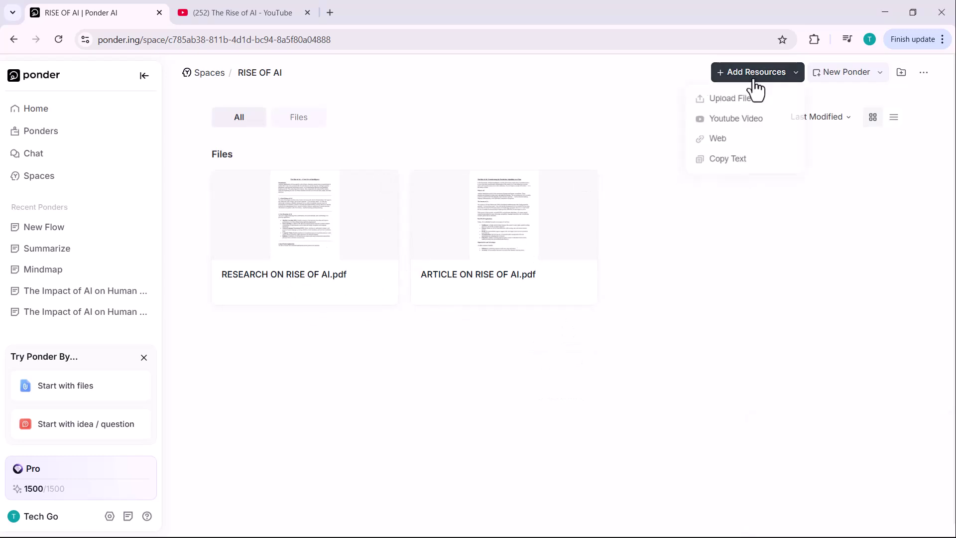
click(748, 124)
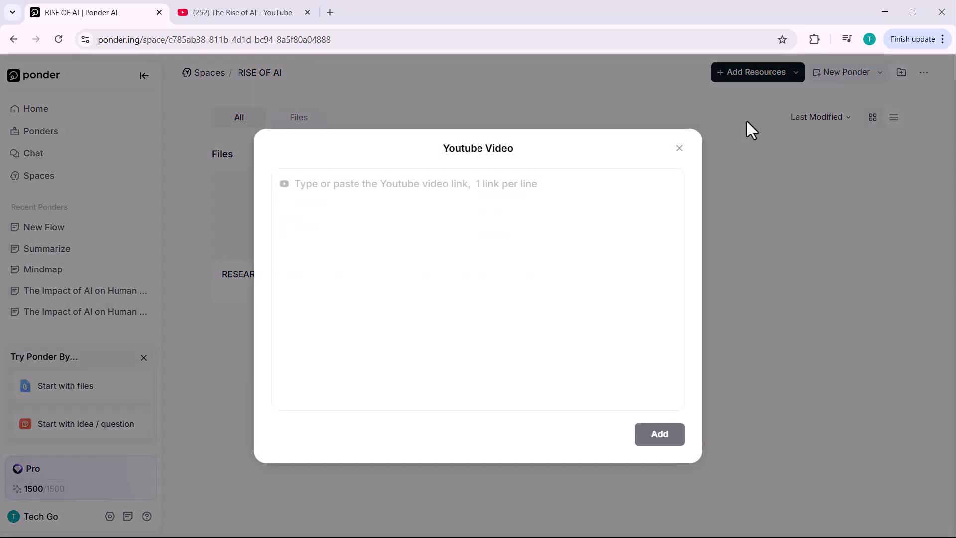
click(239, 12)
click(244, 42)
key(ctrl+c)
right_click(247, 42)
click(277, 156)
key(ctrl+shift+Tab)
right_click(397, 238)
click(448, 385)
click(660, 434)
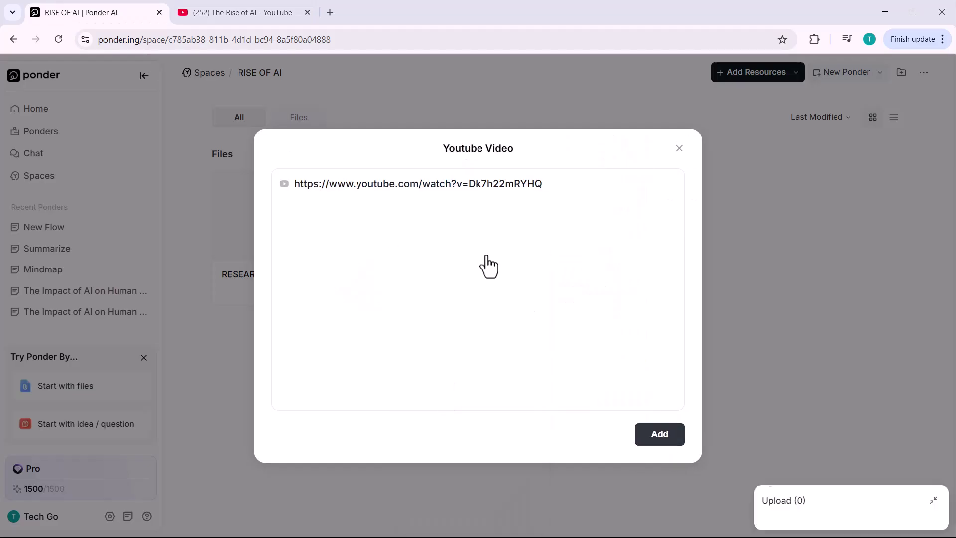
click(307, 13)
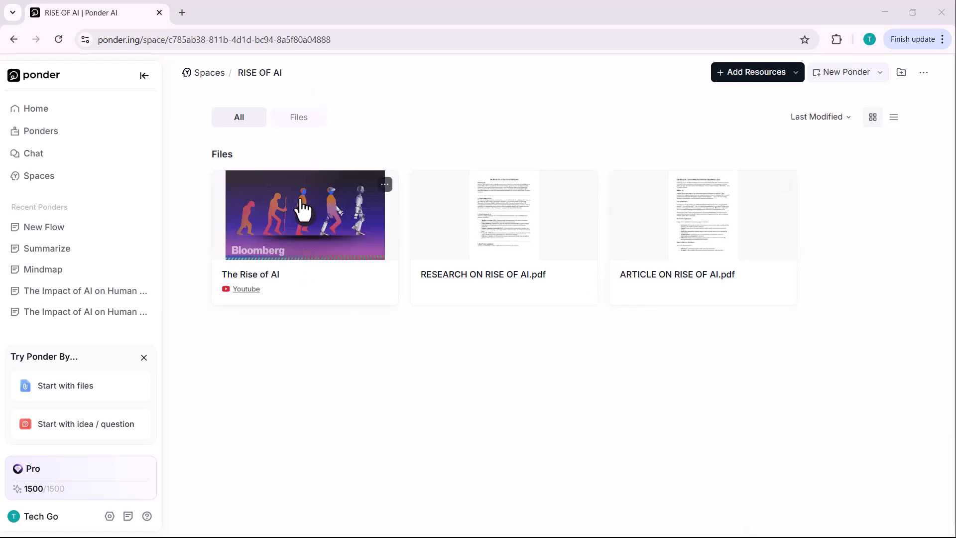
- Start a file analysis from the home page using the whole RISE OF AI space as the reference
click(49, 109)
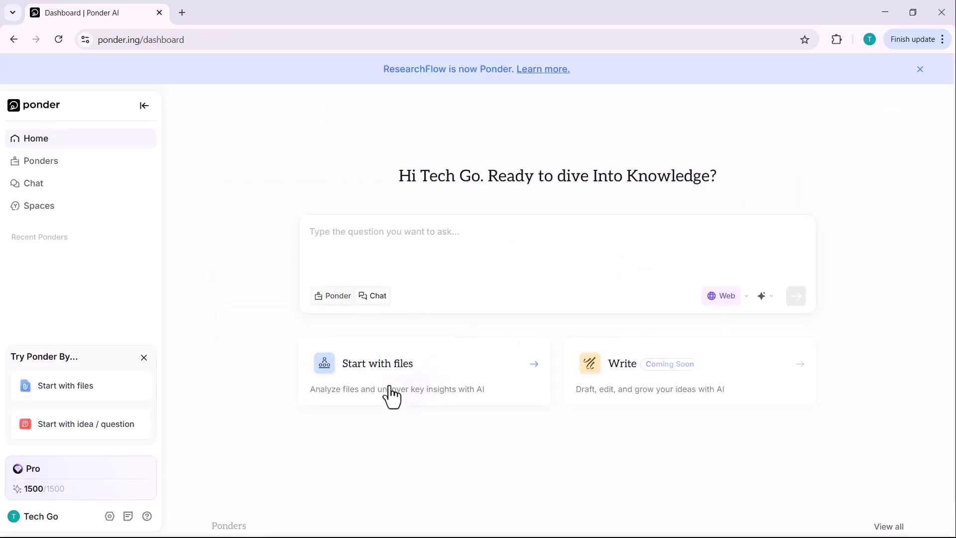
click(381, 384)
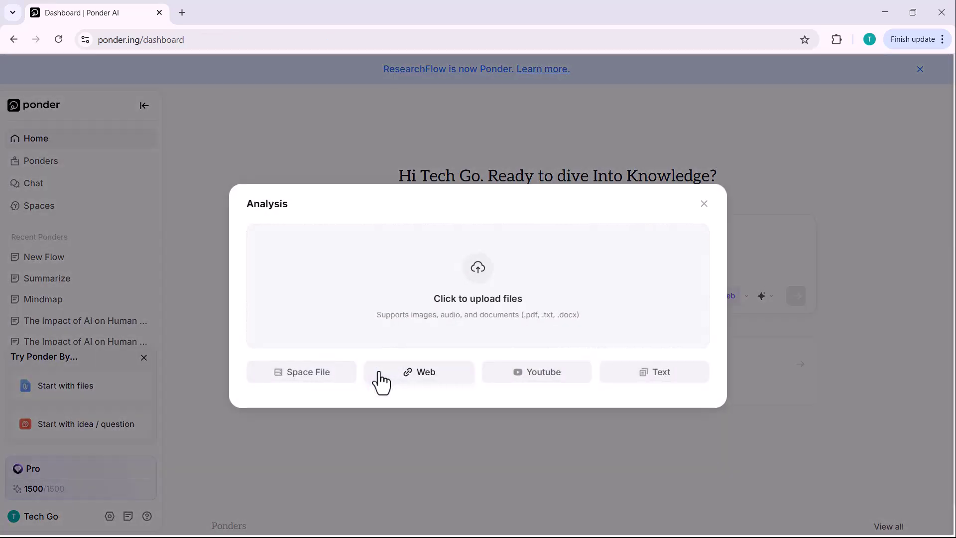
click(292, 381)
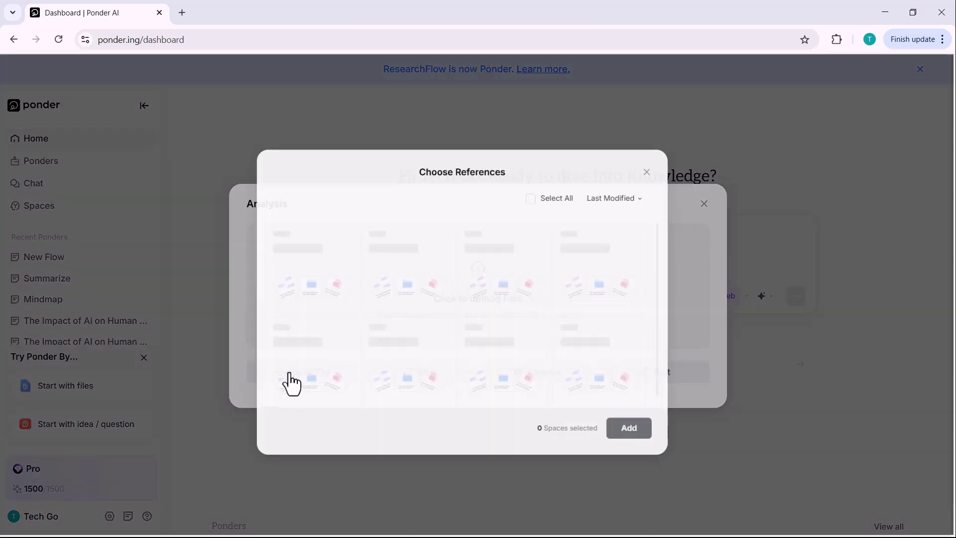
click(312, 269)
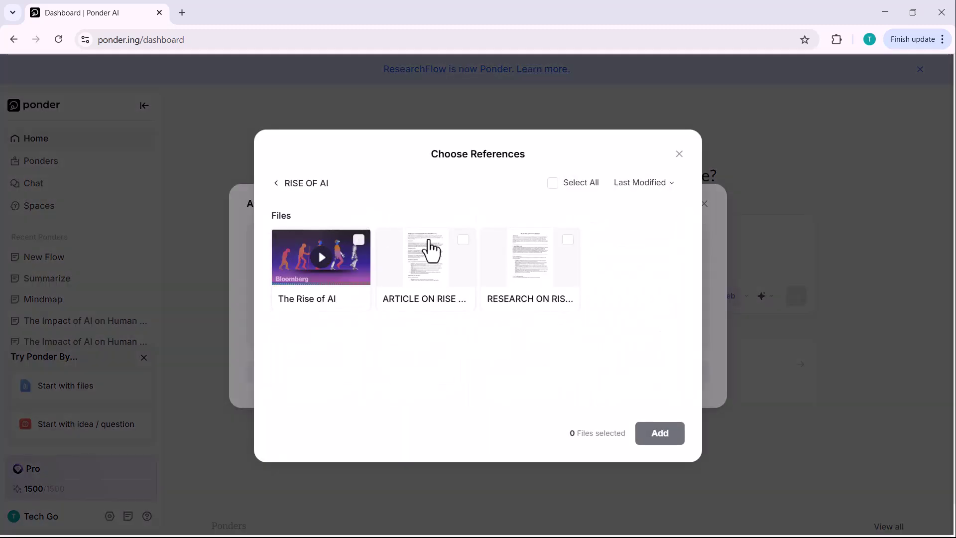
click(277, 183)
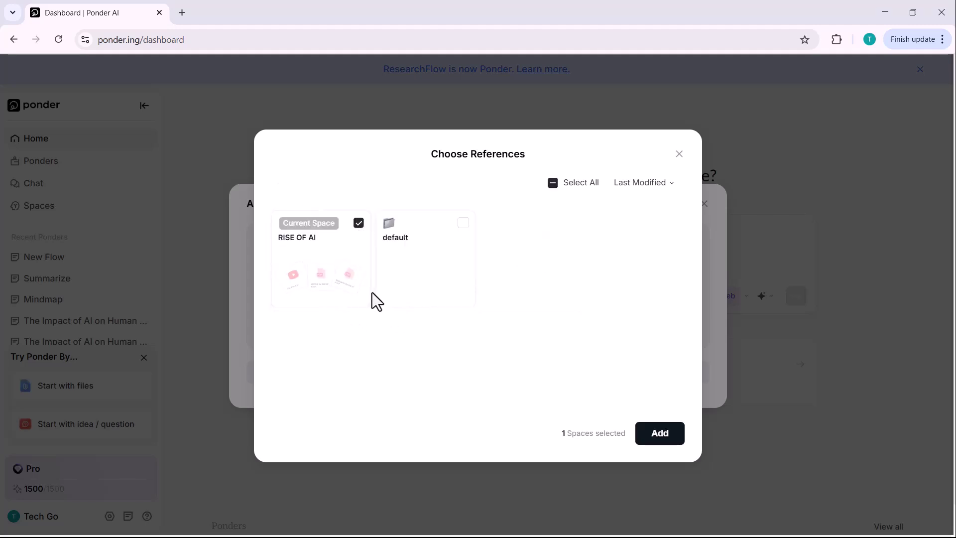
click(657, 439)
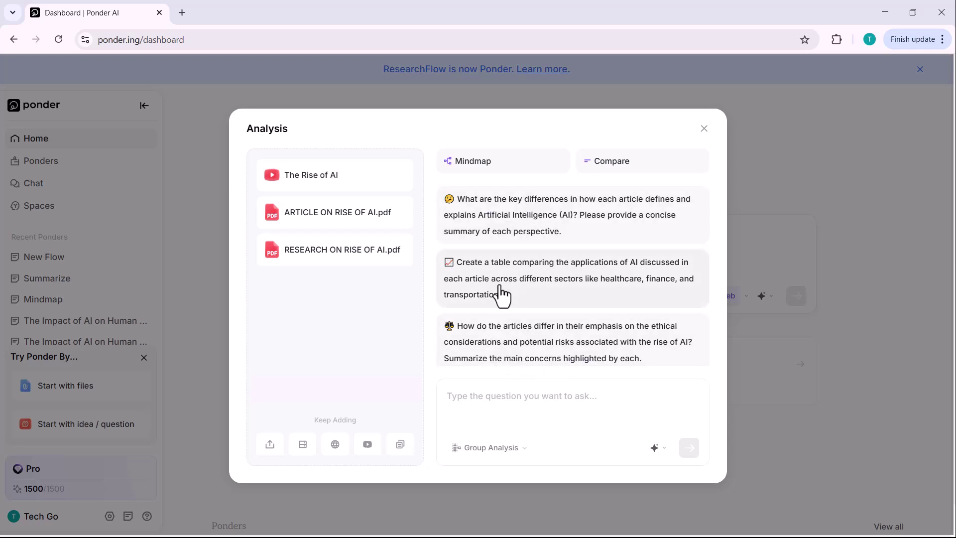
- Check the available AI models, keep Group Analysis as the analysis mode, and generate a mindmap from the sources
click(496, 397)
click(657, 457)
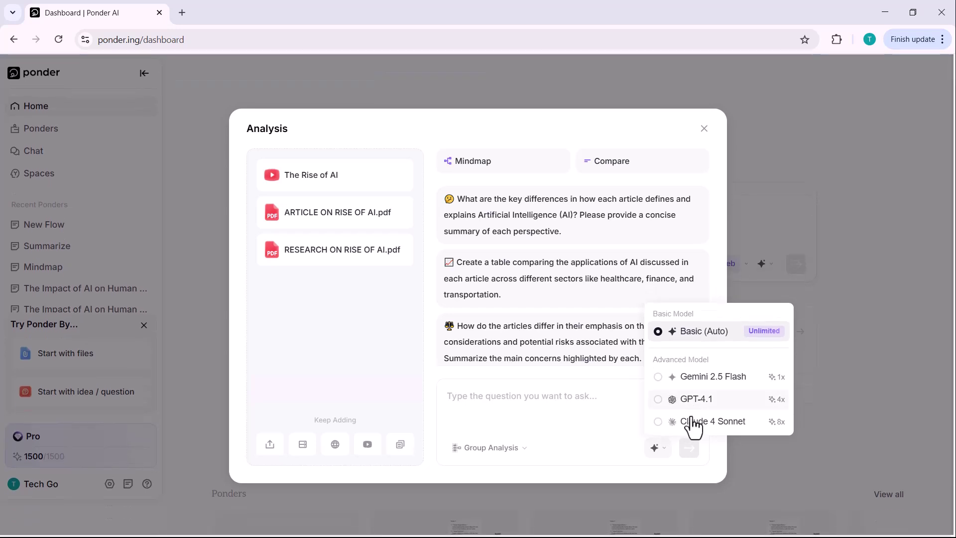
click(492, 451)
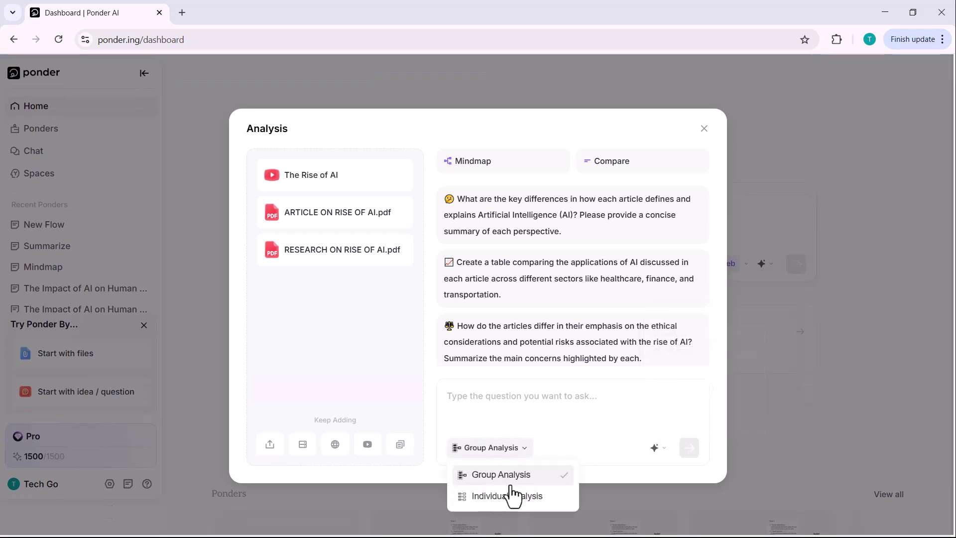
click(500, 476)
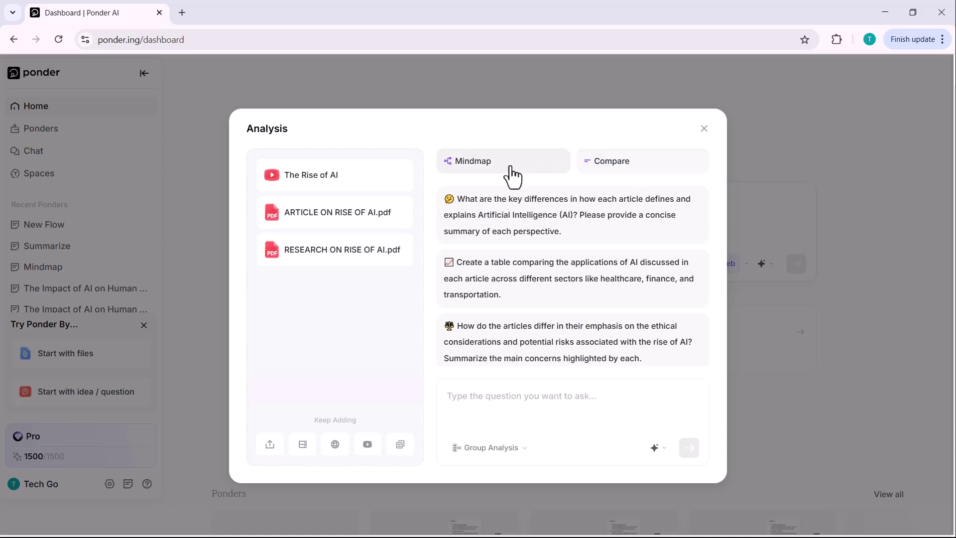
click(482, 164)
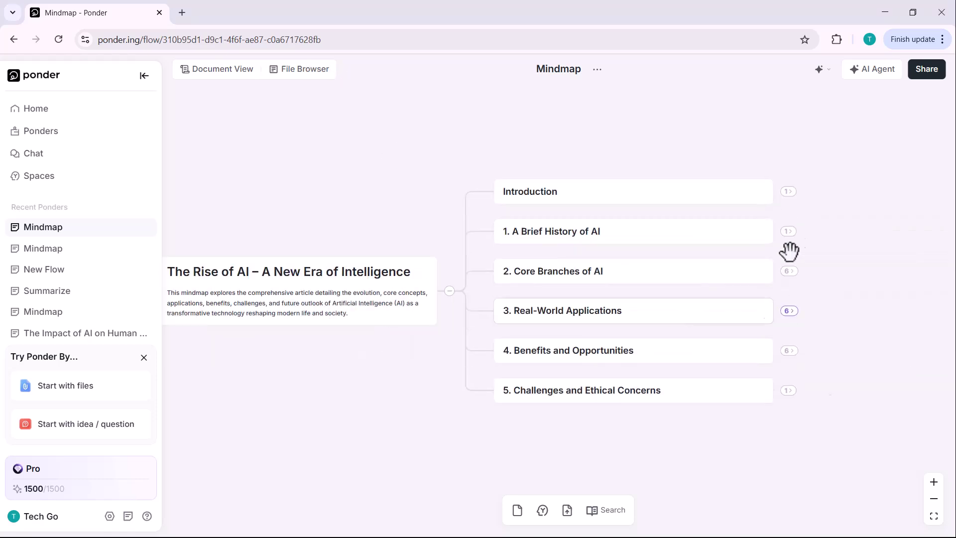
- Expand the mindmap branches on AI's core branches, history and benefits to examine them, and collapse the subfields card and the benefits branch
click(789, 273)
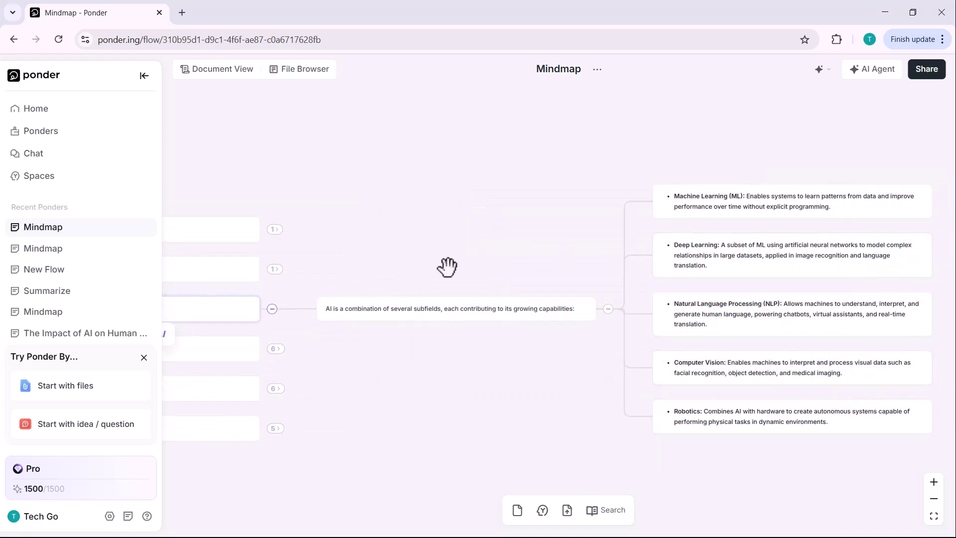
click(275, 268)
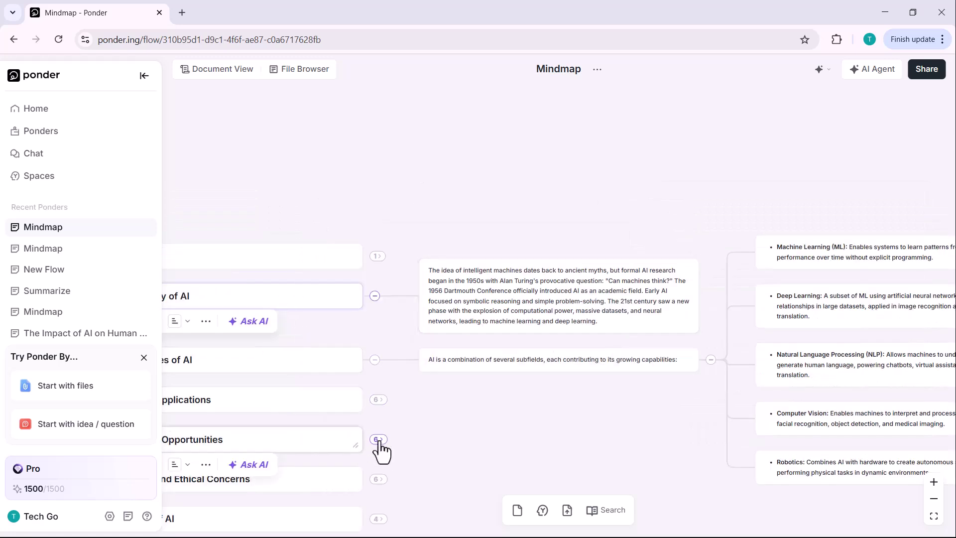
click(379, 442)
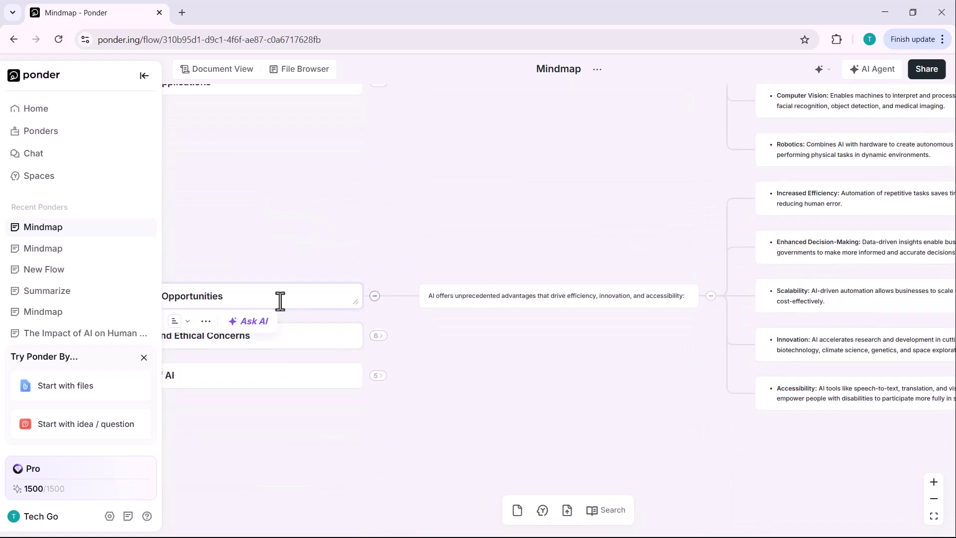
scroll(429, 380, down, 1)
scroll(423, 356, up, 2)
scroll(423, 357, up, 1)
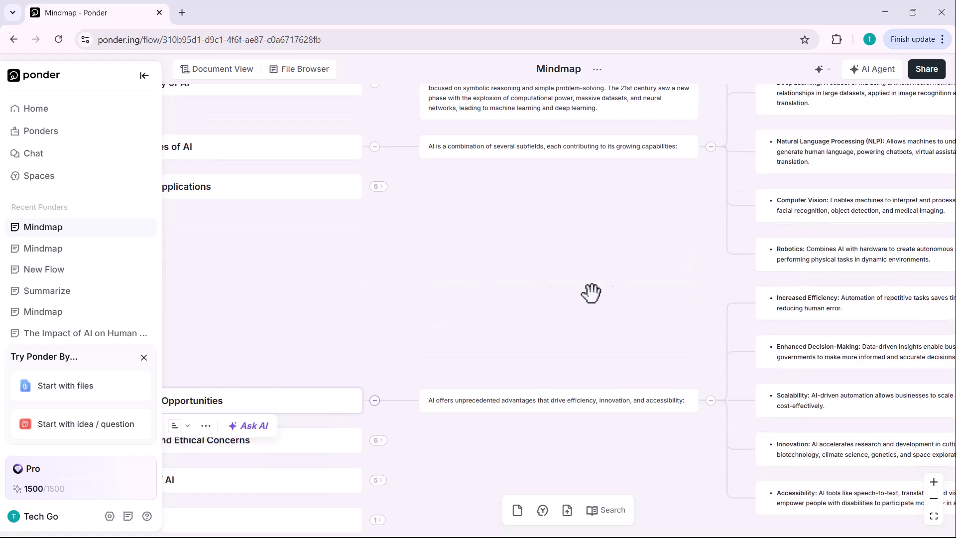
click(712, 147)
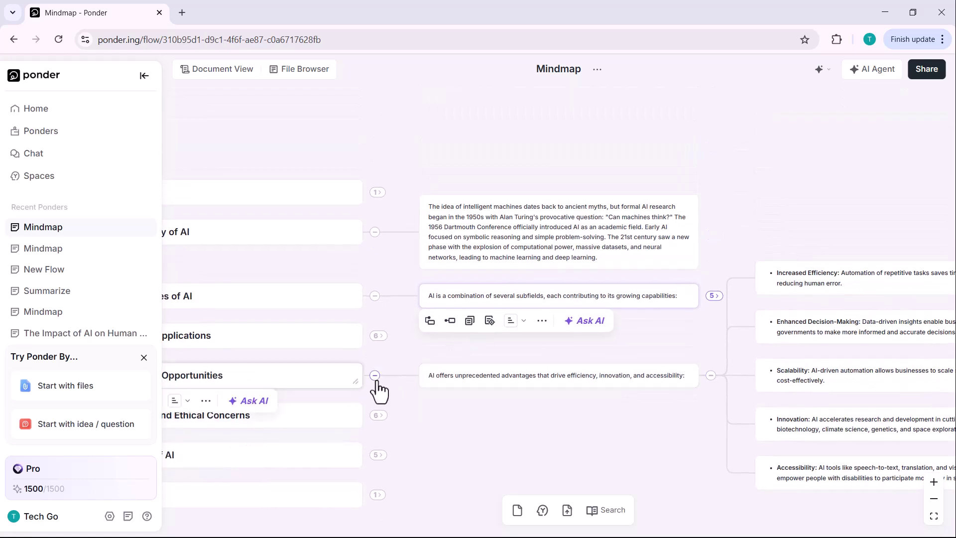
click(375, 375)
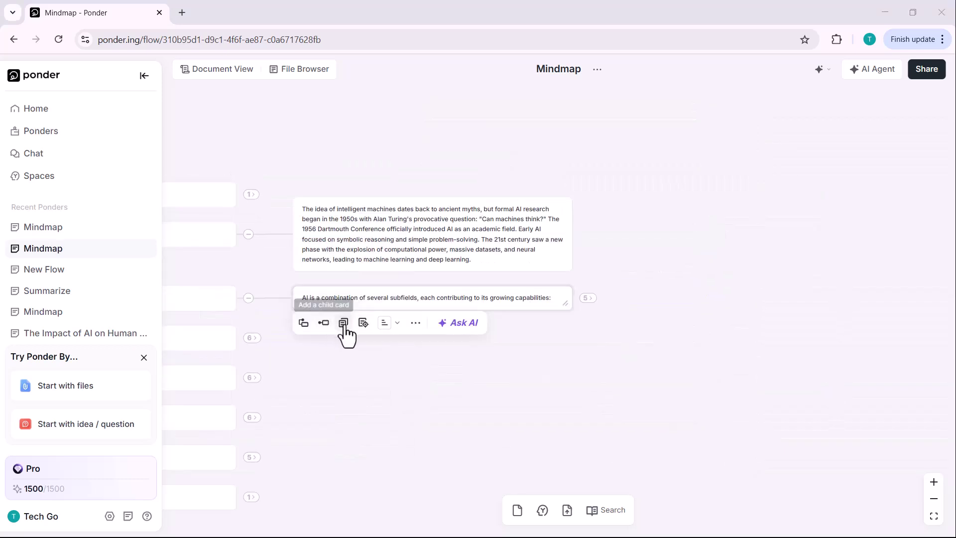
- Add a sibling card with the text RISE OF AI below the subfields card under Core Branches of AI
click(304, 323)
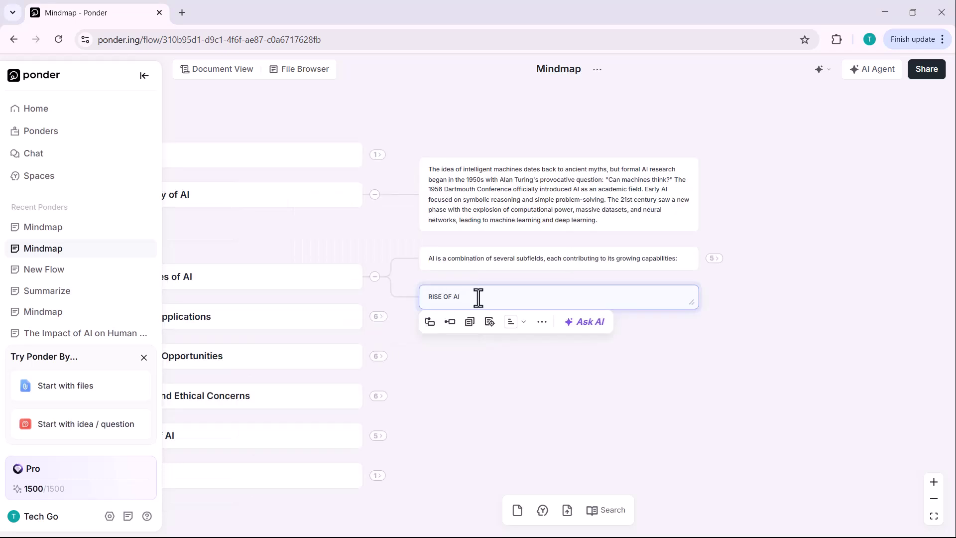
text(RISE OF AI)
key(Return)
click(508, 399)
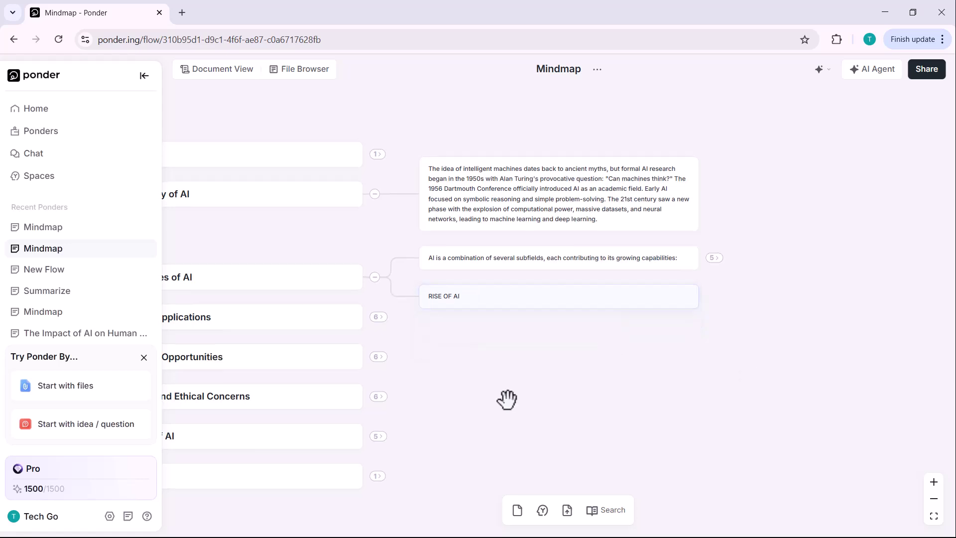
- Add an empty child card to the text card under A Brief History of AI, and copy that text card's content
click(477, 193)
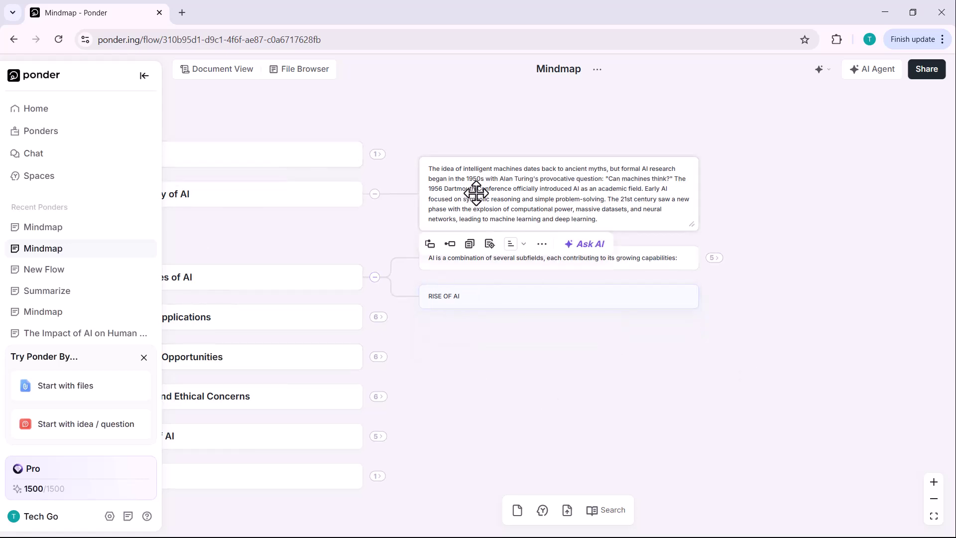
click(450, 245)
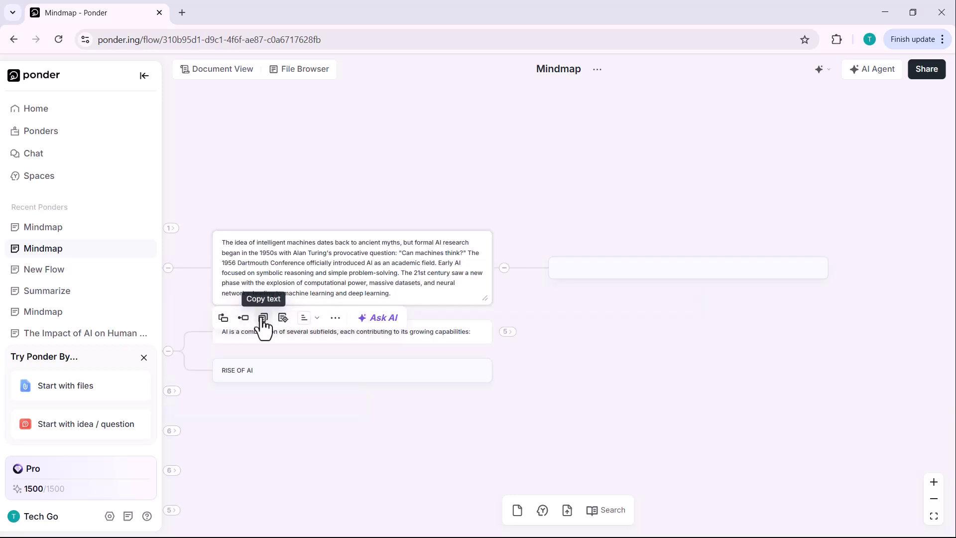
click(263, 318)
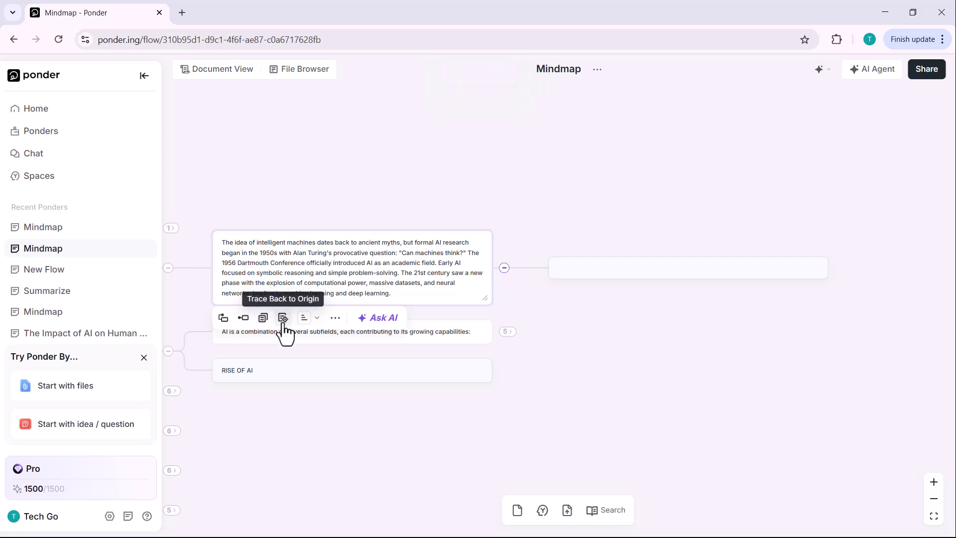
- Set the card color of the history text card to yellow
click(308, 326)
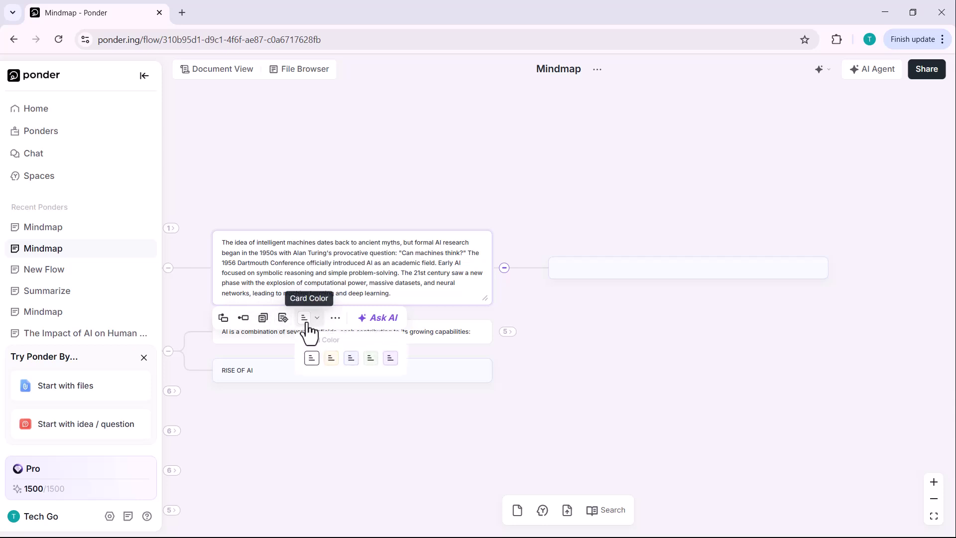
click(351, 367)
click(332, 361)
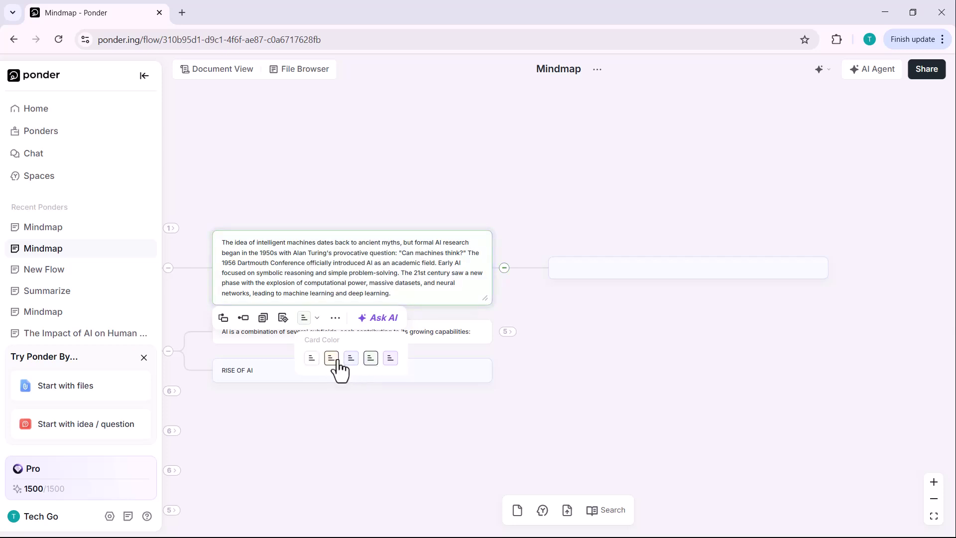
- Use Ask AI on the yellow history card to generate a simplified version and an example
click(371, 322)
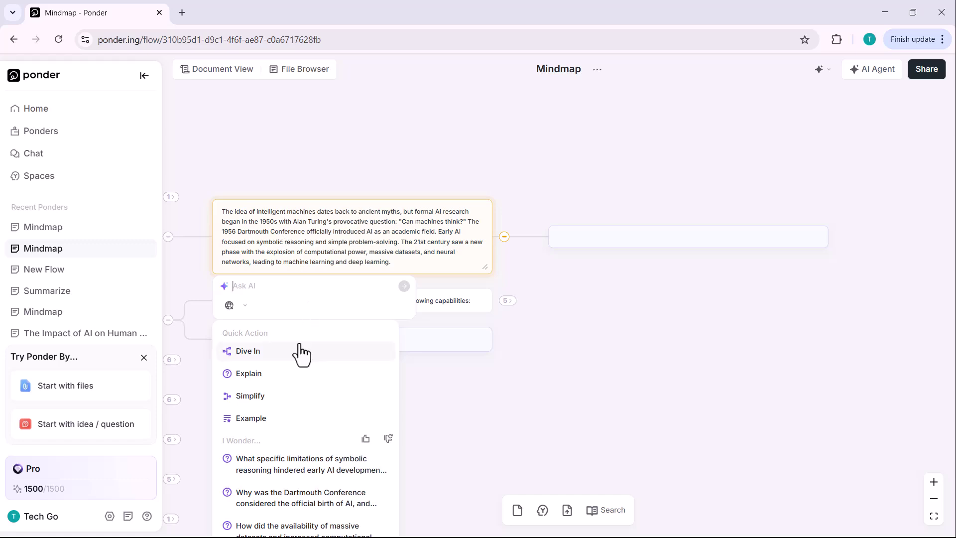
scroll(301, 354, down, 2)
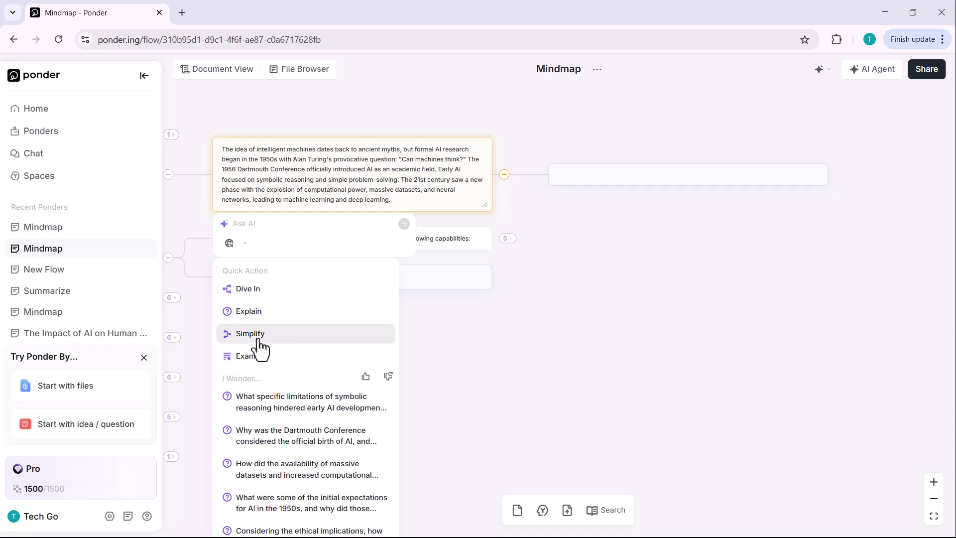
click(256, 335)
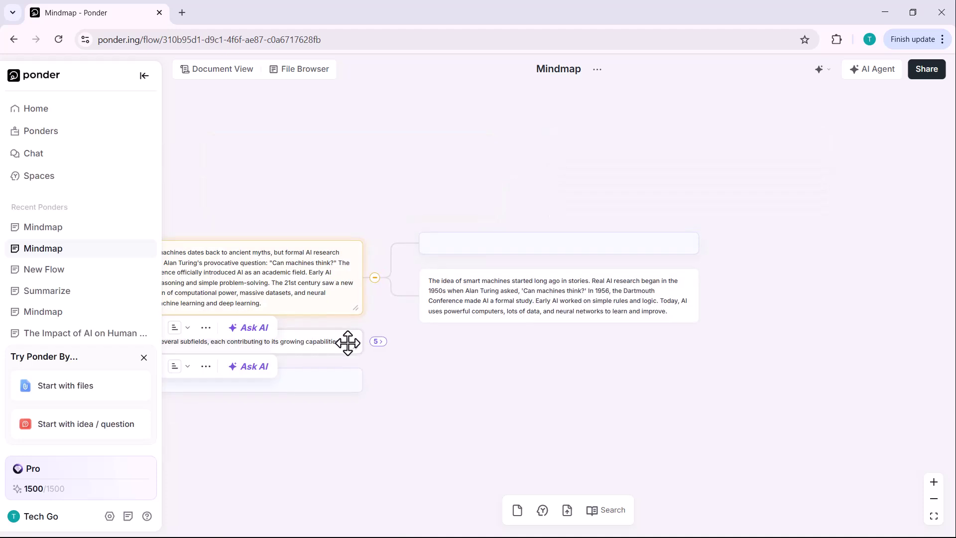
mouse_move(481, 306)
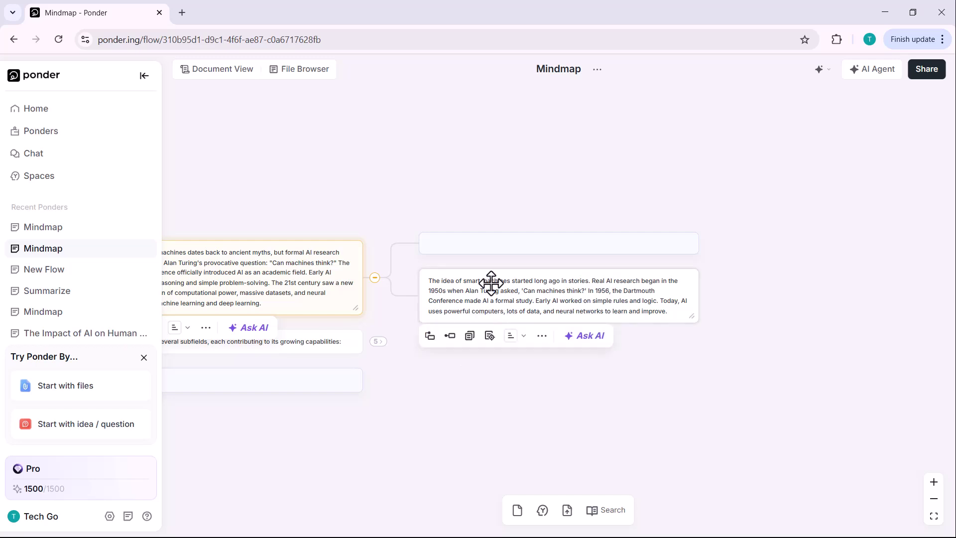
click(251, 327)
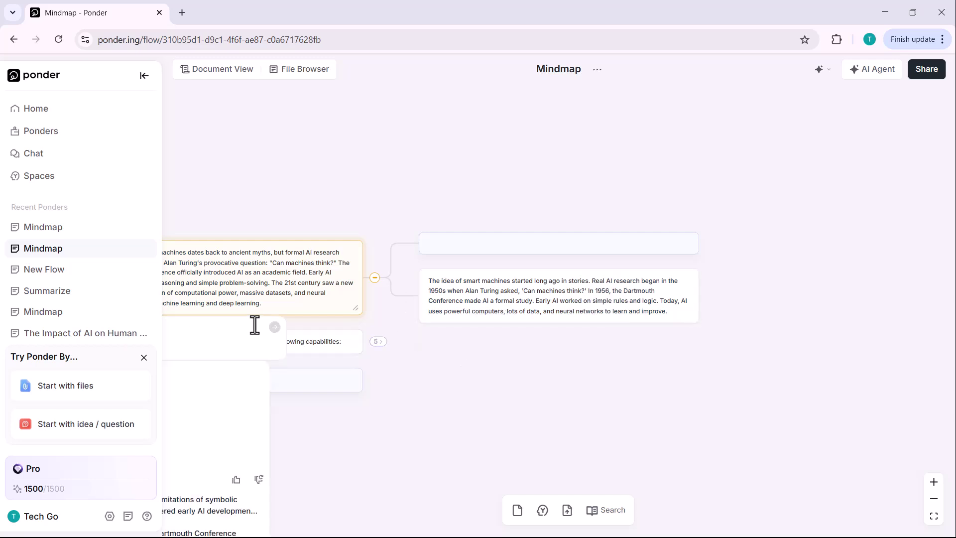
click(565, 391)
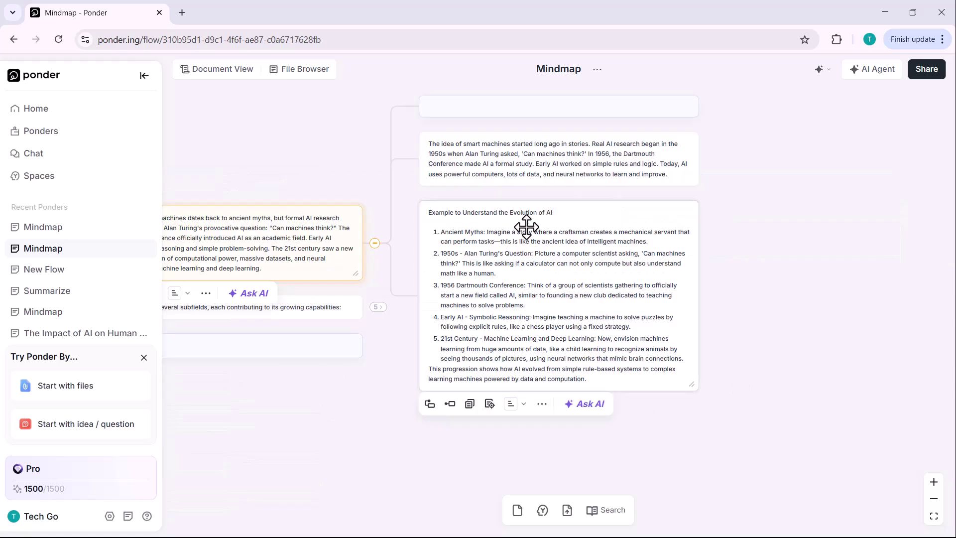
mouse_move(509, 249)
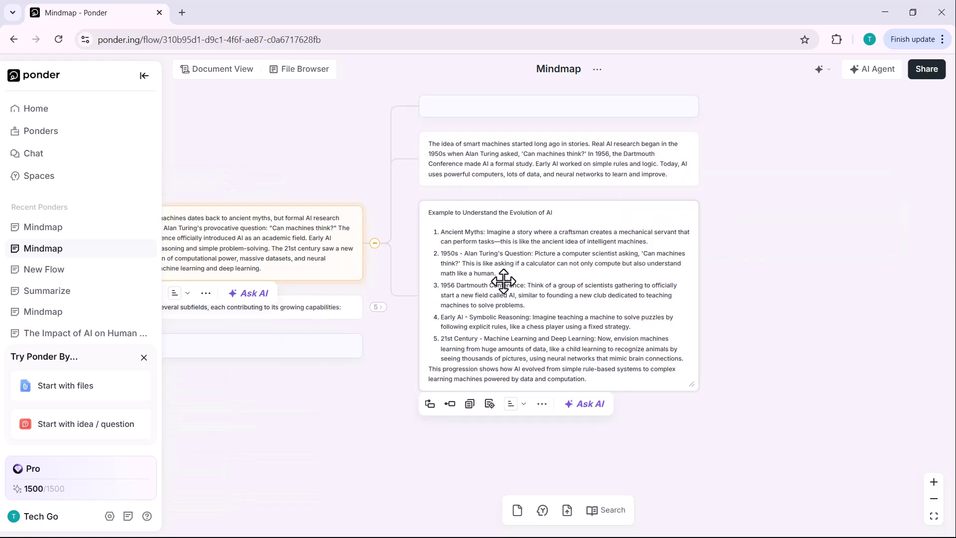
- Run the Dive In quick action on the yellow history card to generate deeper subtopic cards
drag(311, 358, 449, 347)
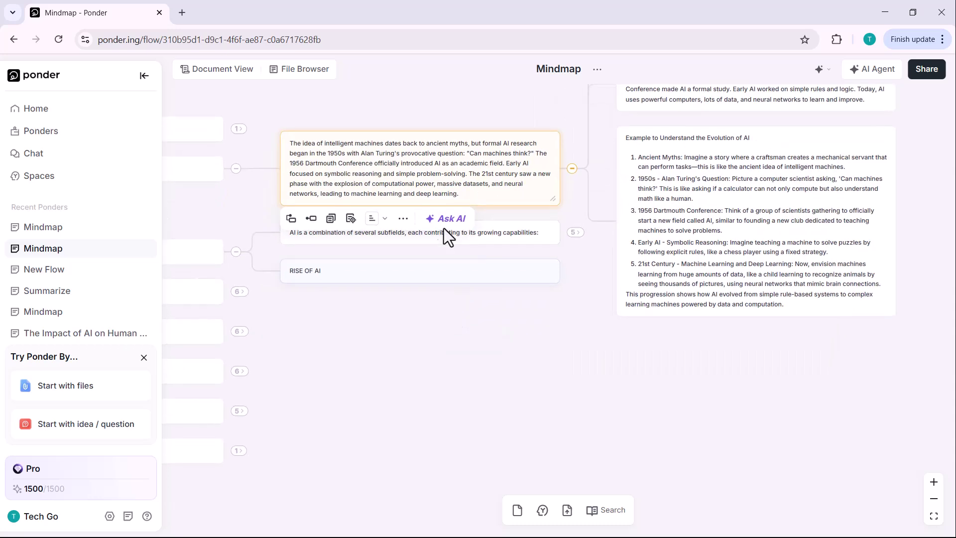
click(443, 224)
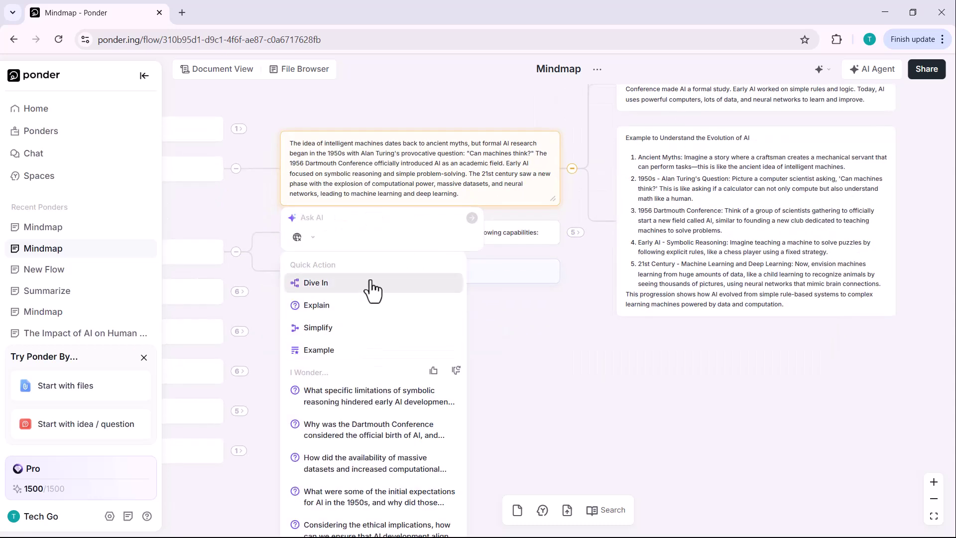
click(370, 283)
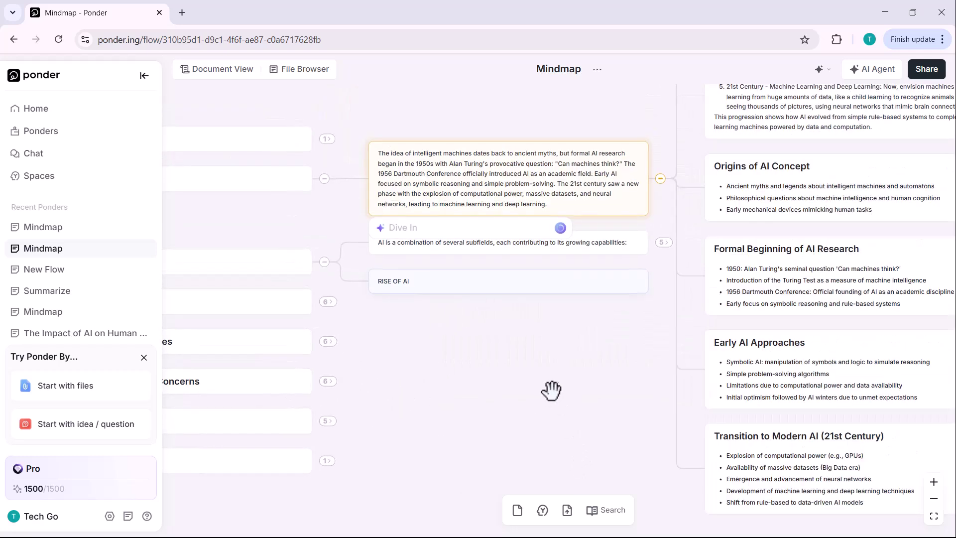
click(934, 499)
click(934, 498)
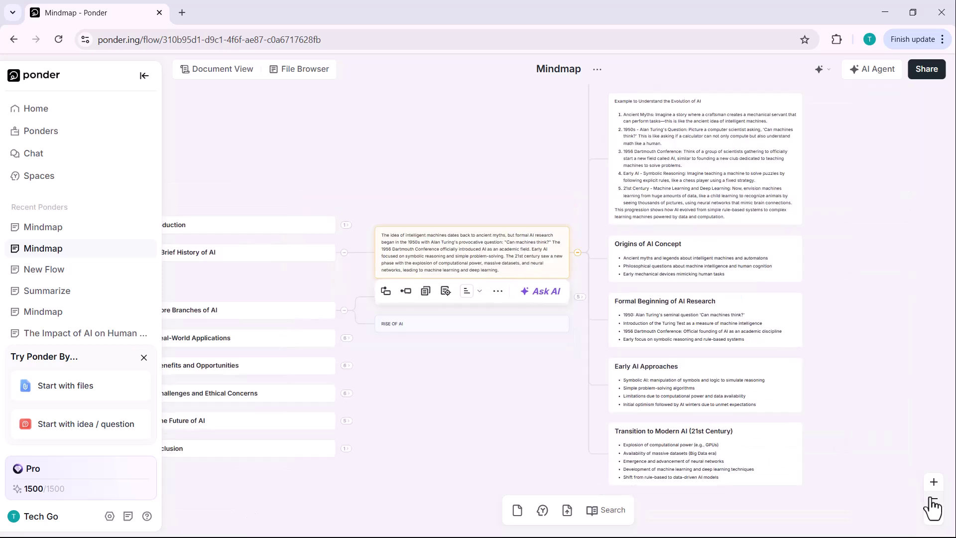
- Search the academic papers for "RISE OF AI"
click(607, 510)
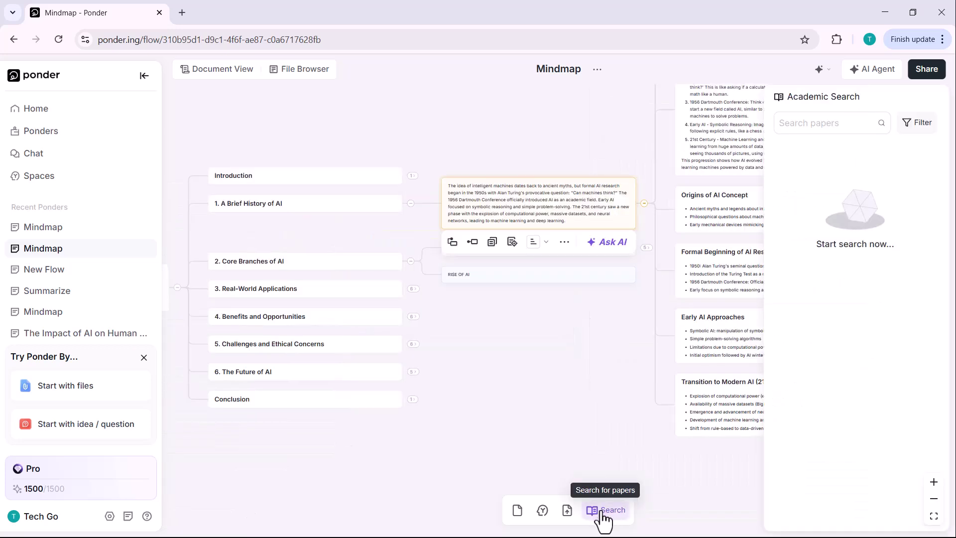
click(603, 512)
click(604, 512)
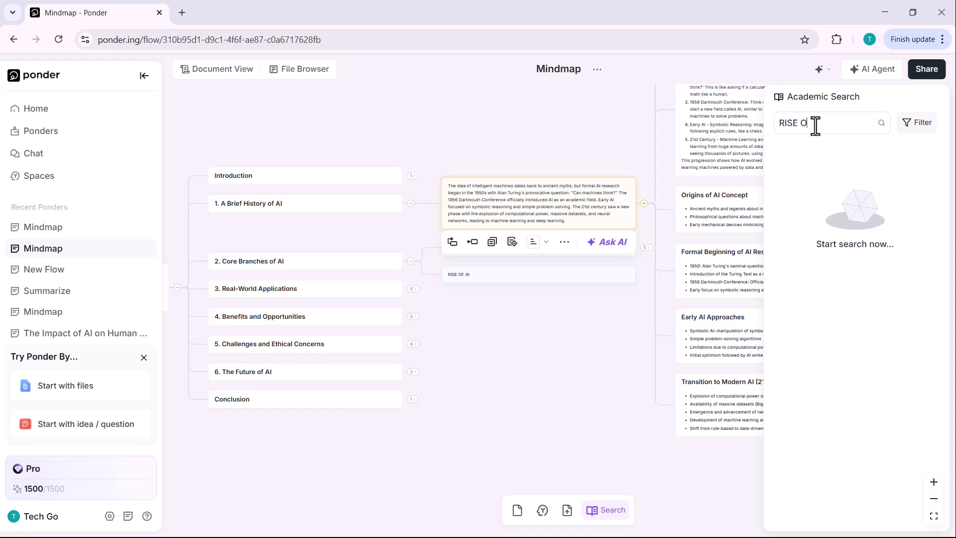
key(Return)
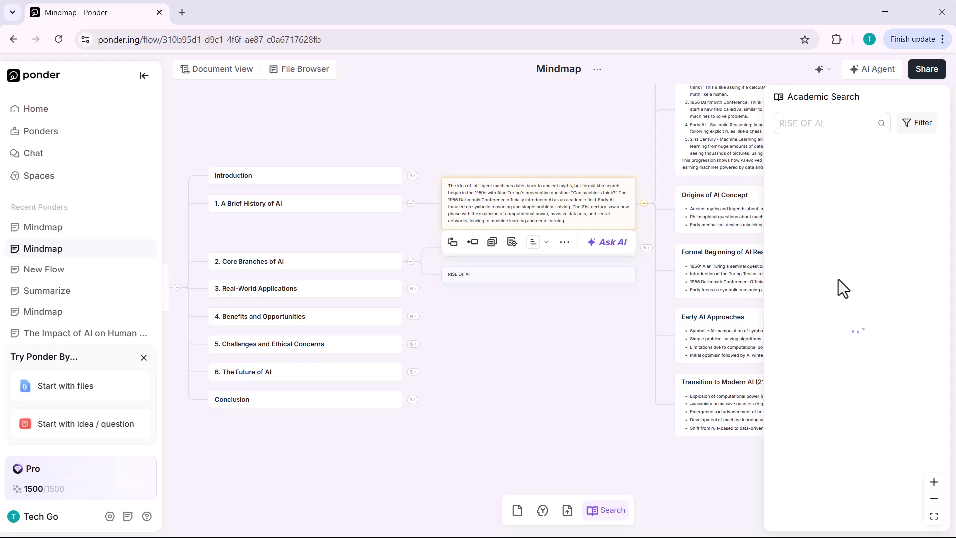
- Add the PDF of "The rise of AI: a comprehensive research review" from the search results to the mindmap
mouse_move(841, 181)
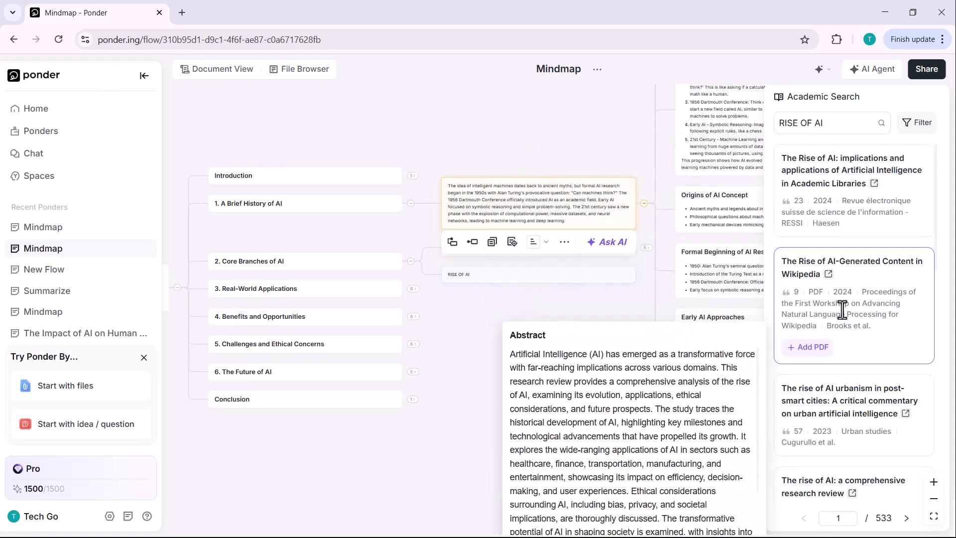
scroll(843, 295, down, 5)
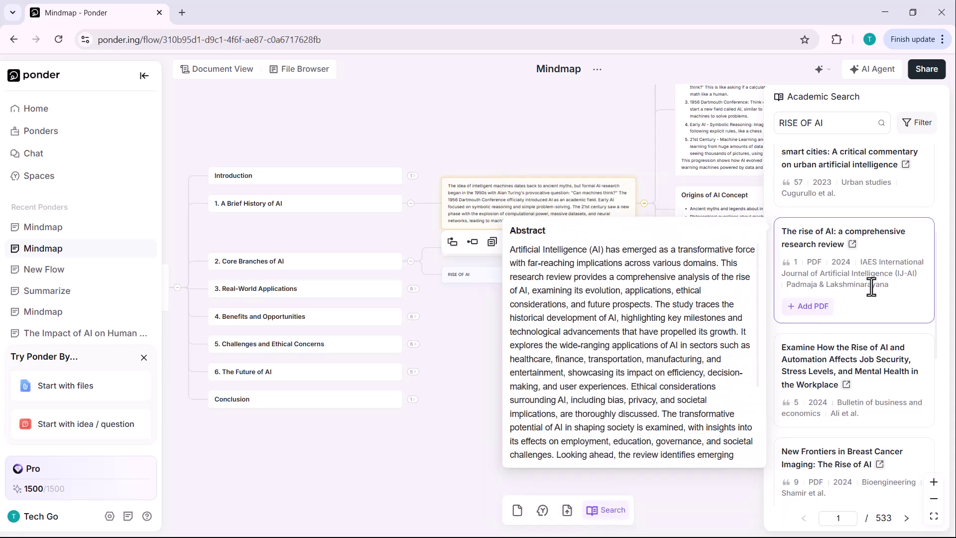
click(805, 306)
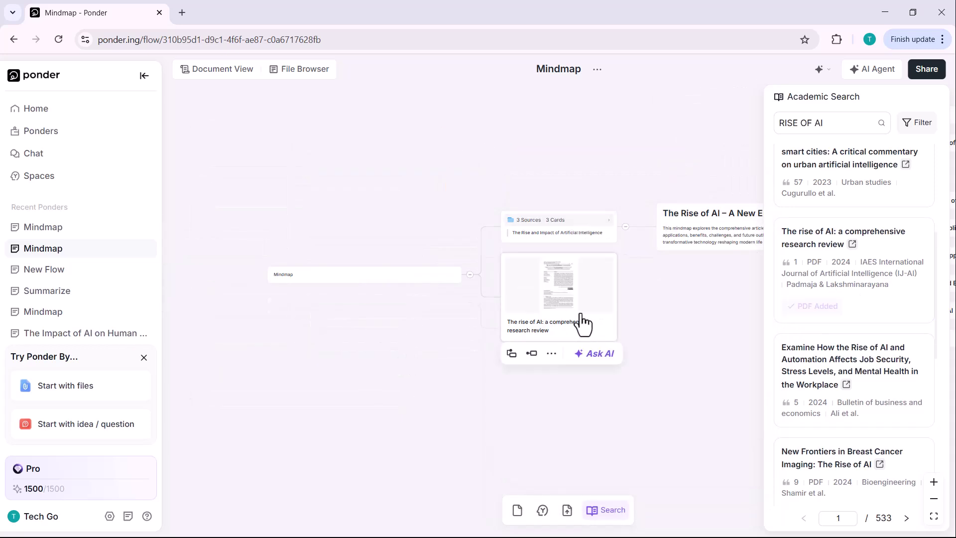
- Run the Mindmap quick action of Ask AI on the added paper card "The rise of AI: a comprehensive research review"
click(934, 482)
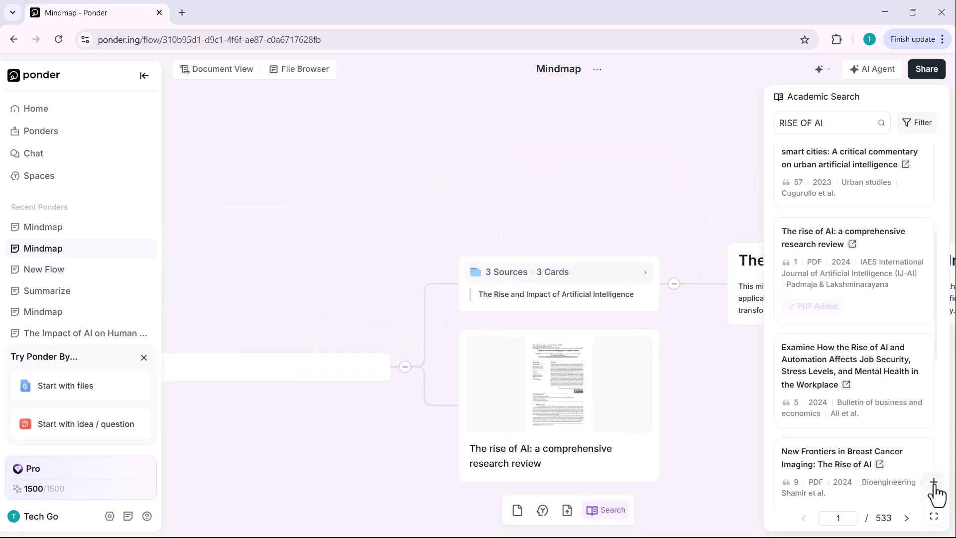
drag(736, 378, 719, 122)
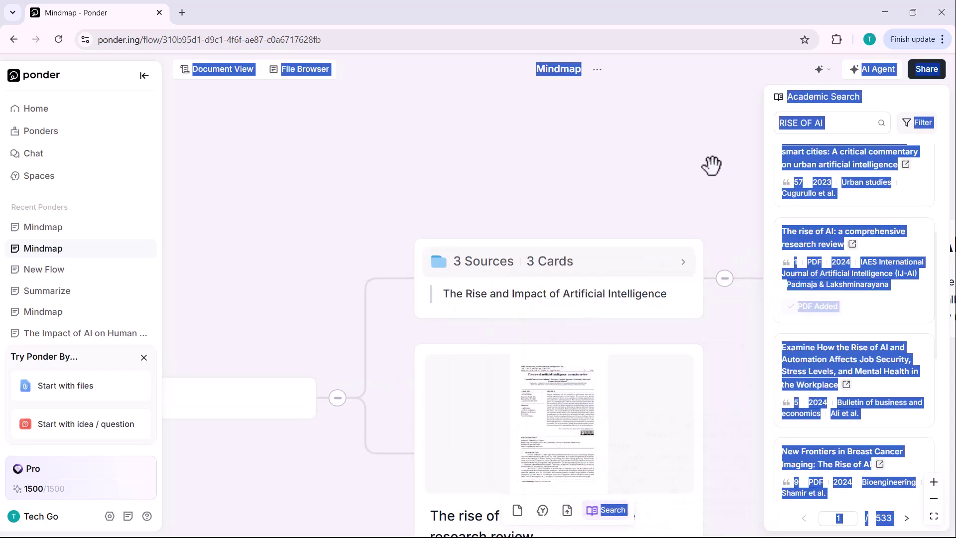
scroll(687, 79, down, 3)
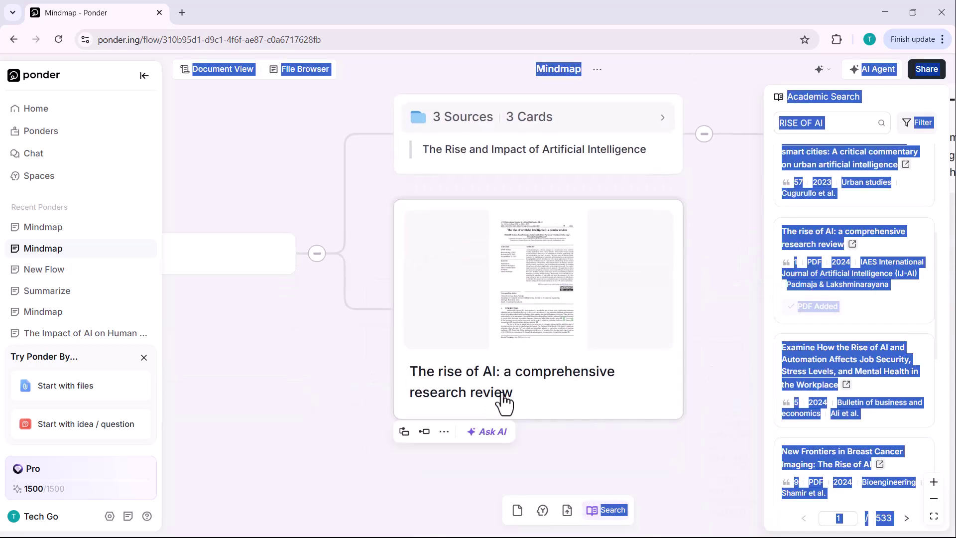
click(840, 334)
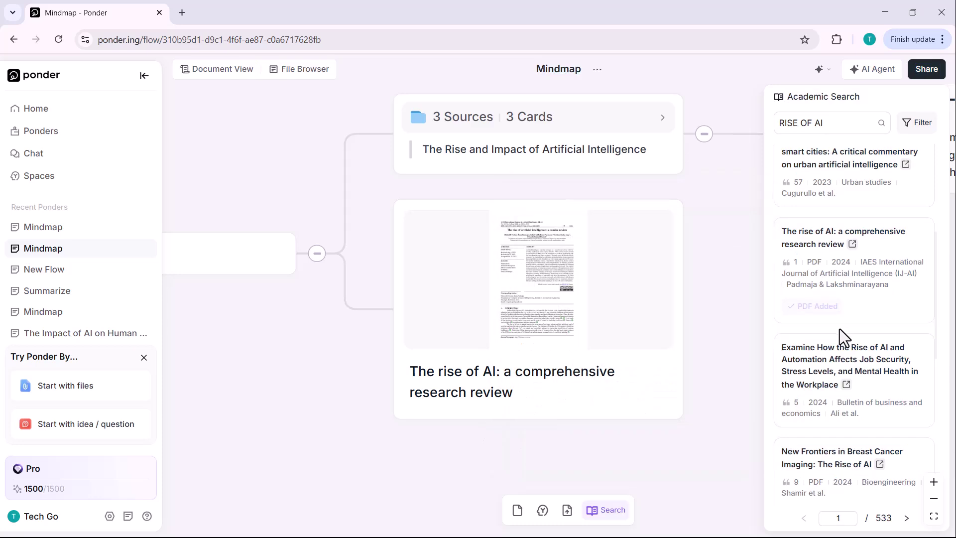
click(497, 434)
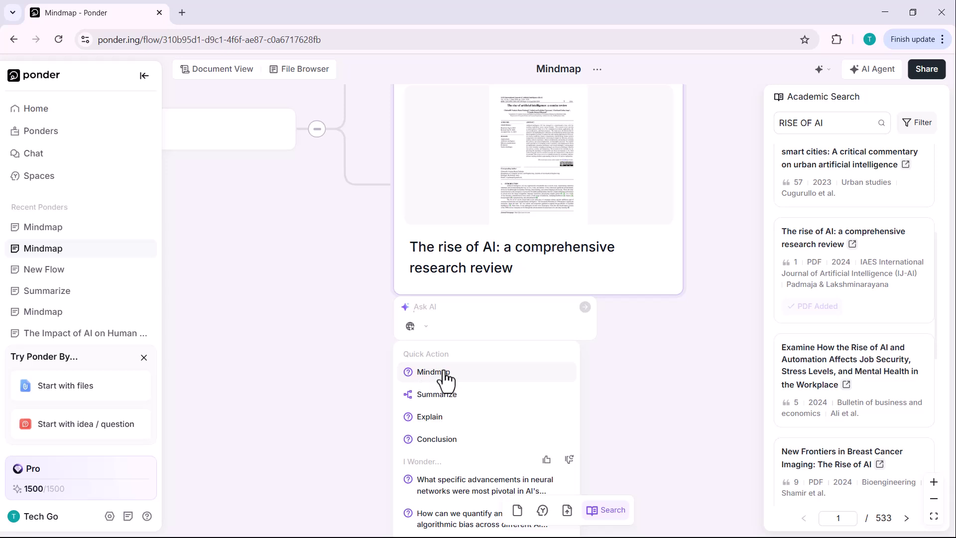
click(444, 374)
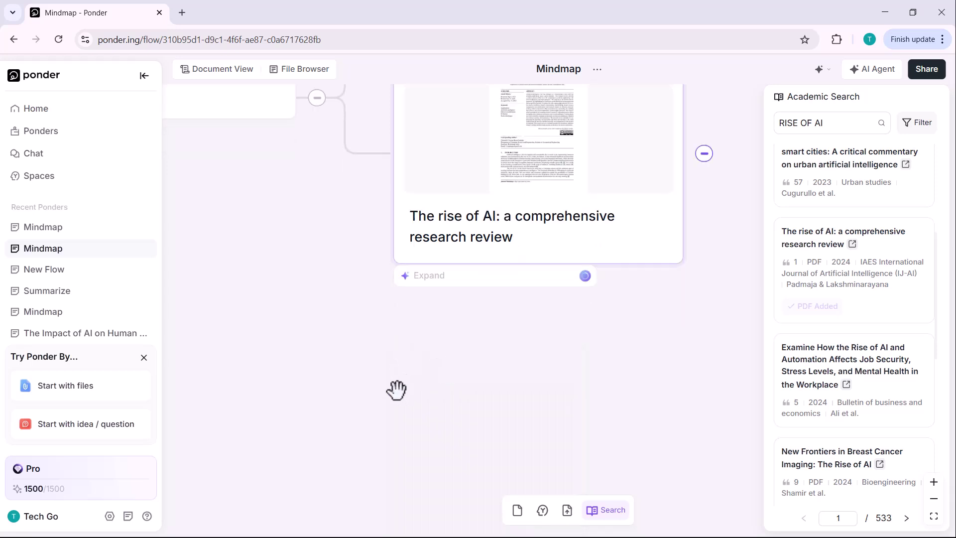
- Expand the "4. Benefits and Opportunities" branch and look over its subcards in the mindmap
click(934, 499)
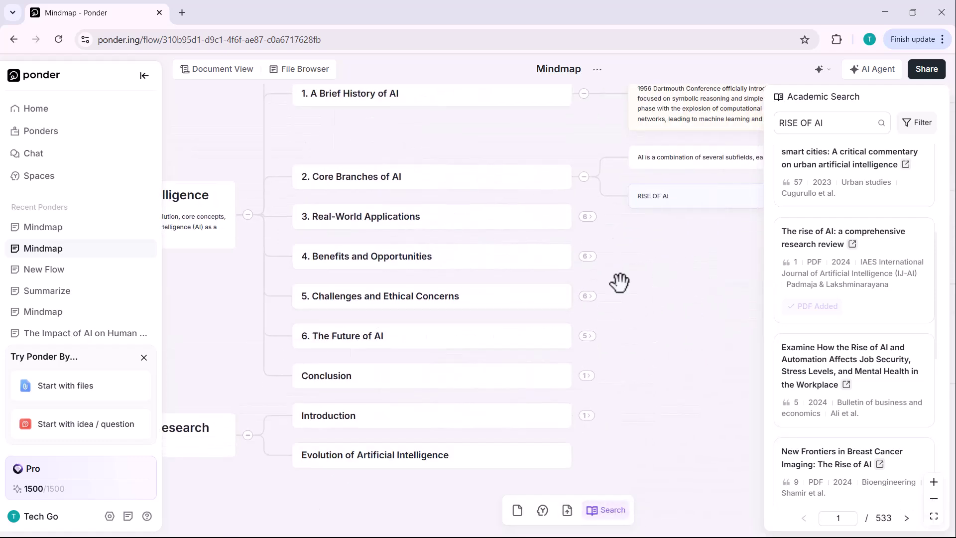
mouse_move(776, 271)
drag(645, 307, 469, 165)
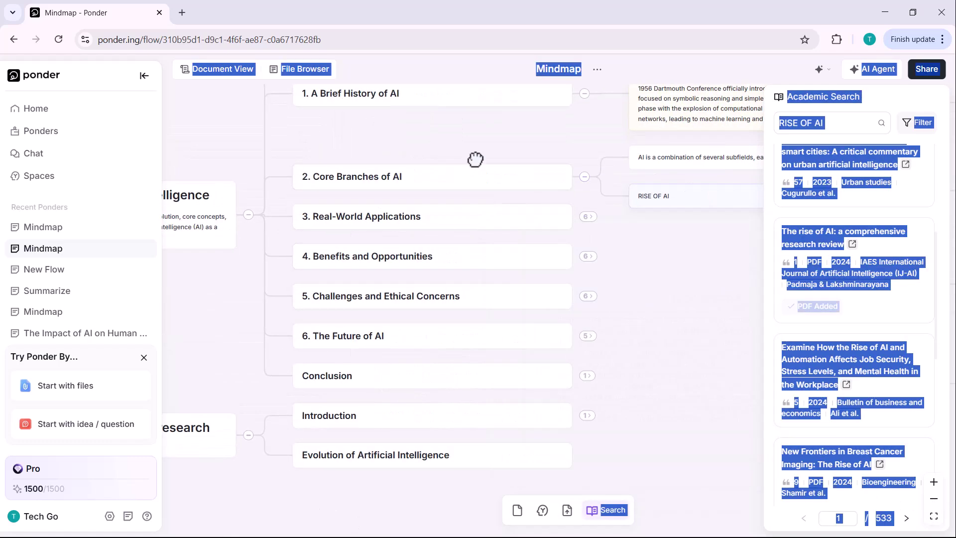
drag(666, 327, 466, 351)
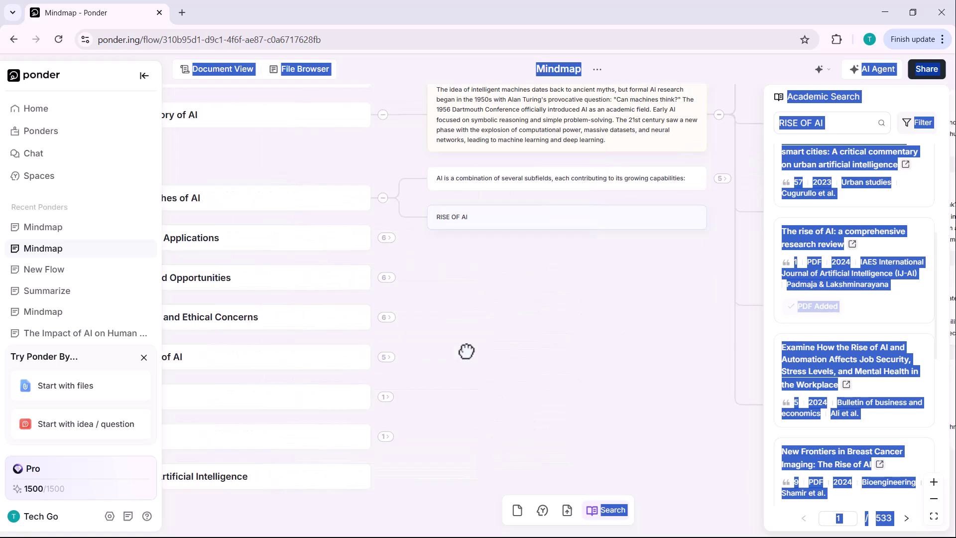
click(388, 277)
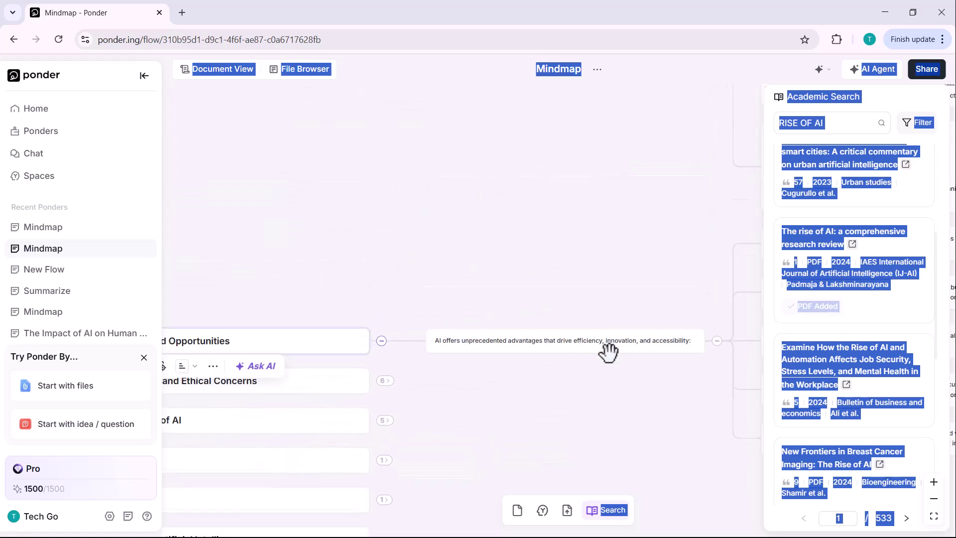
drag(587, 411, 172, 448)
click(610, 175)
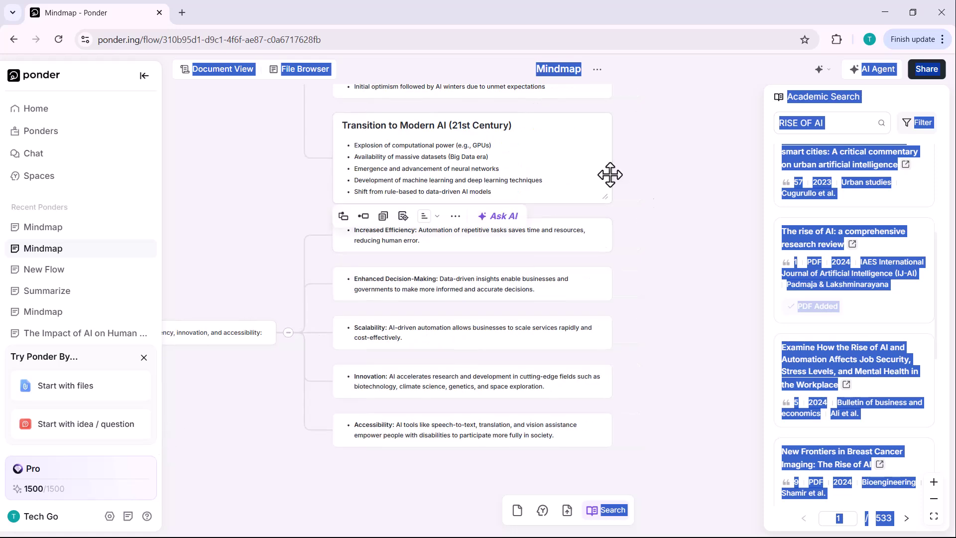
scroll(666, 395, up, 3)
scroll(671, 382, down, 5)
mouse_move(754, 212)
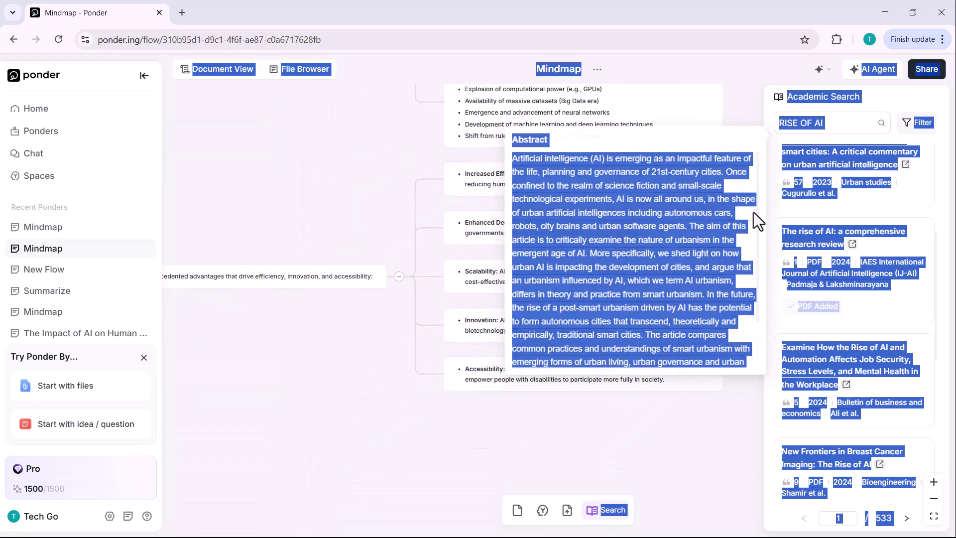
drag(431, 380, 676, 318)
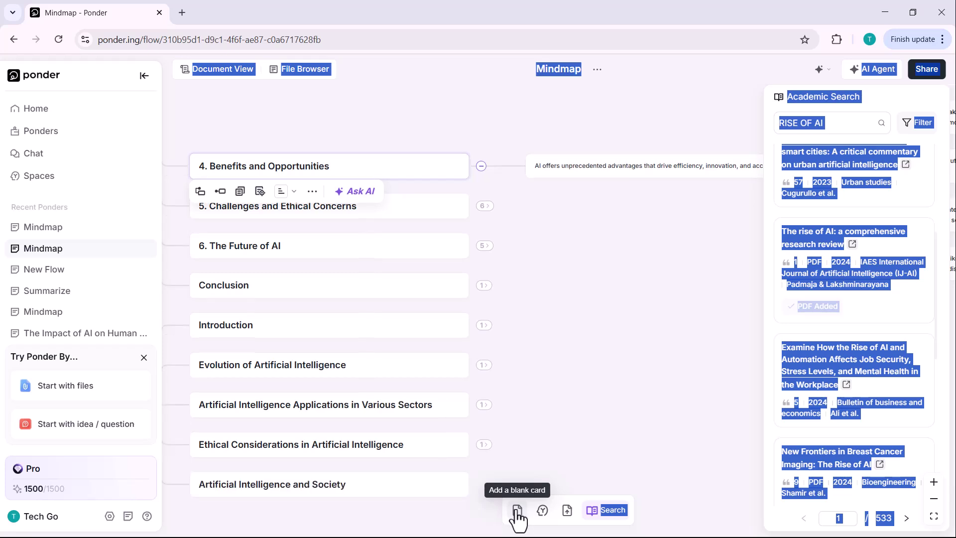
- Ask the AI Agent to "analyze all the resources and make short summary"
click(898, 97)
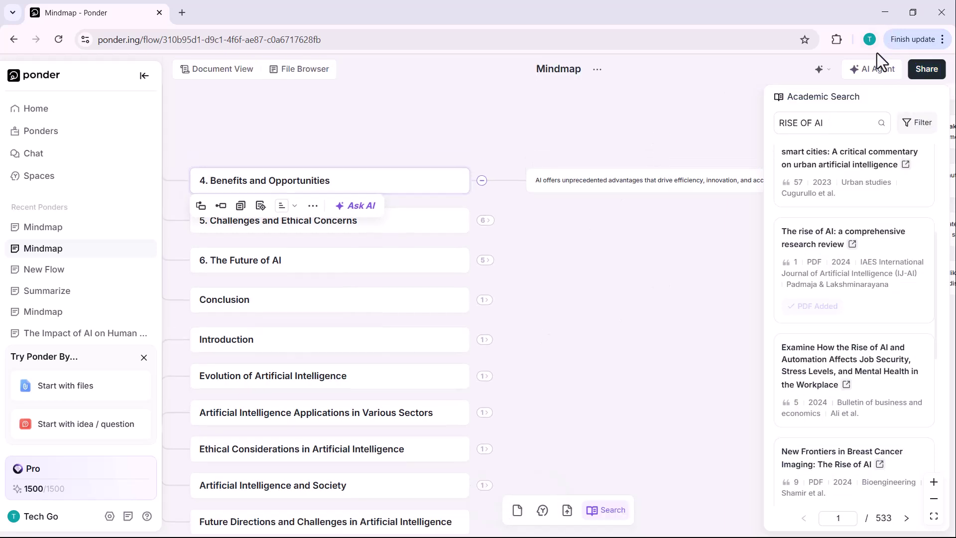
click(876, 72)
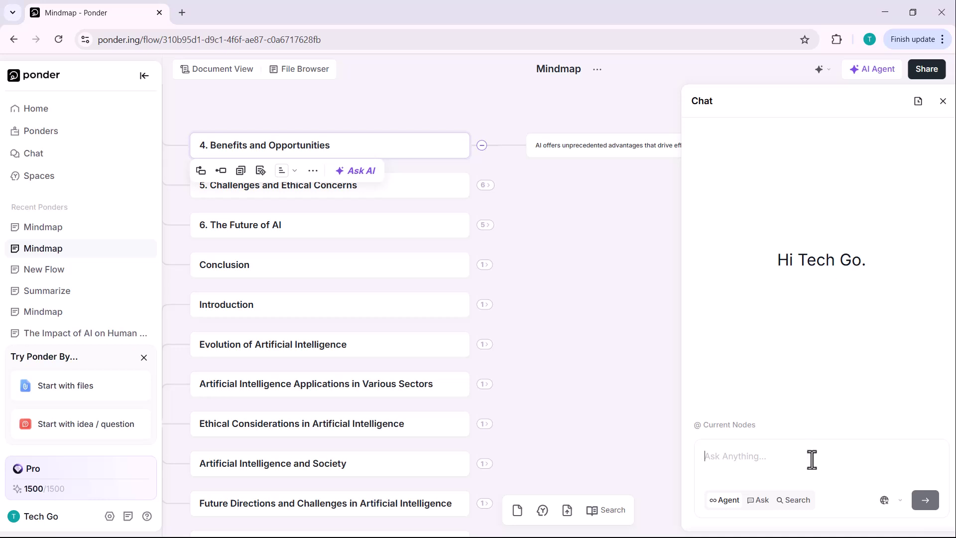
text(an)
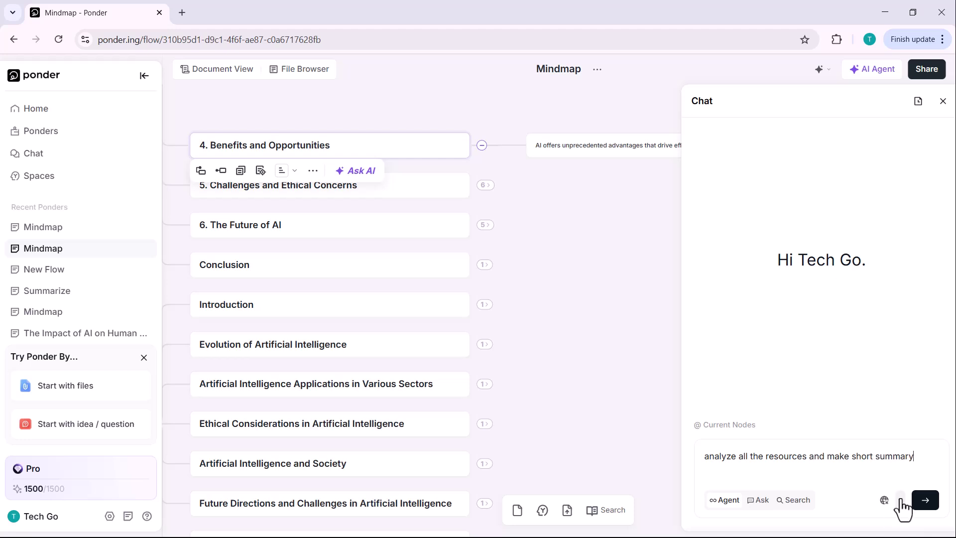
click(926, 501)
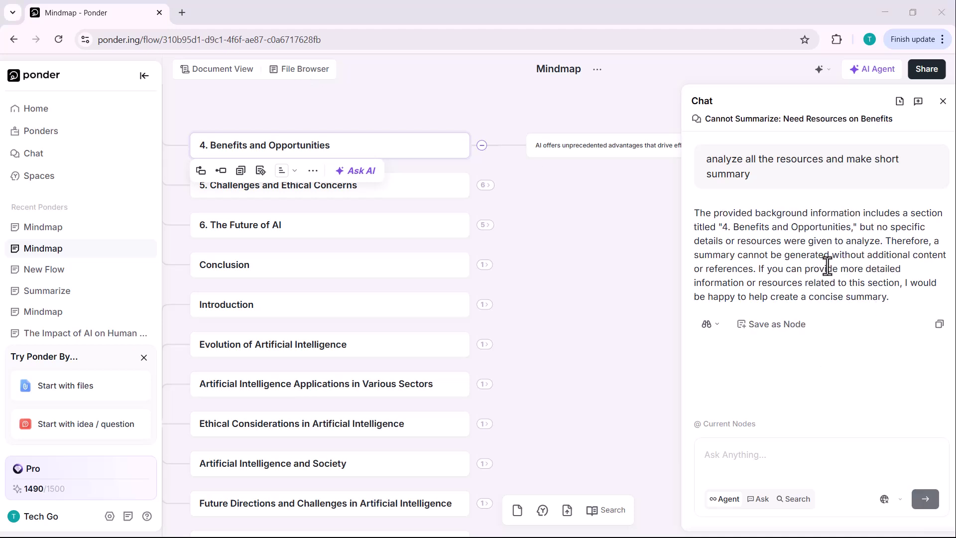
- Deselect the Benefits and Opportunities card and ask the agent the suggested follow-up question about key performance indicators (KPIs)
click(503, 164)
click(710, 324)
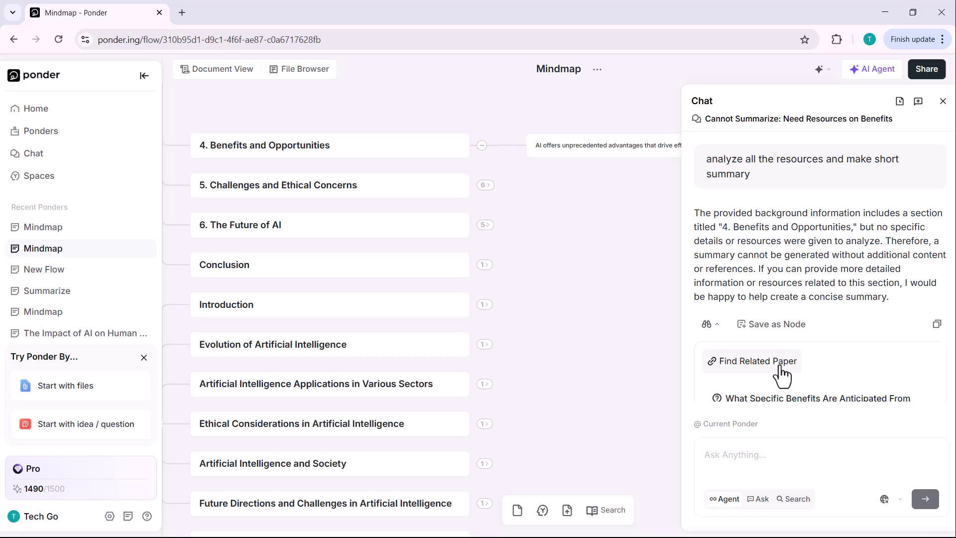
scroll(781, 371, down, 1)
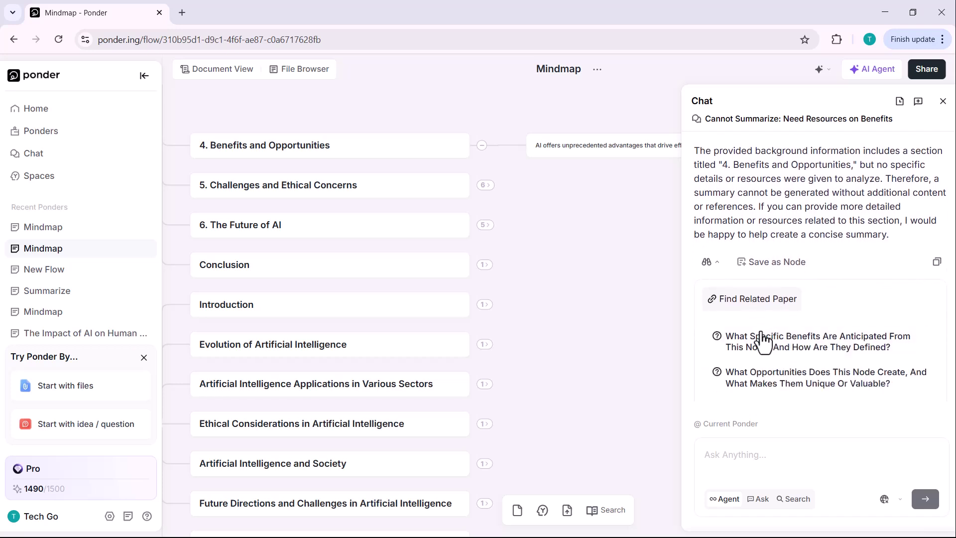
scroll(762, 341, down, 2)
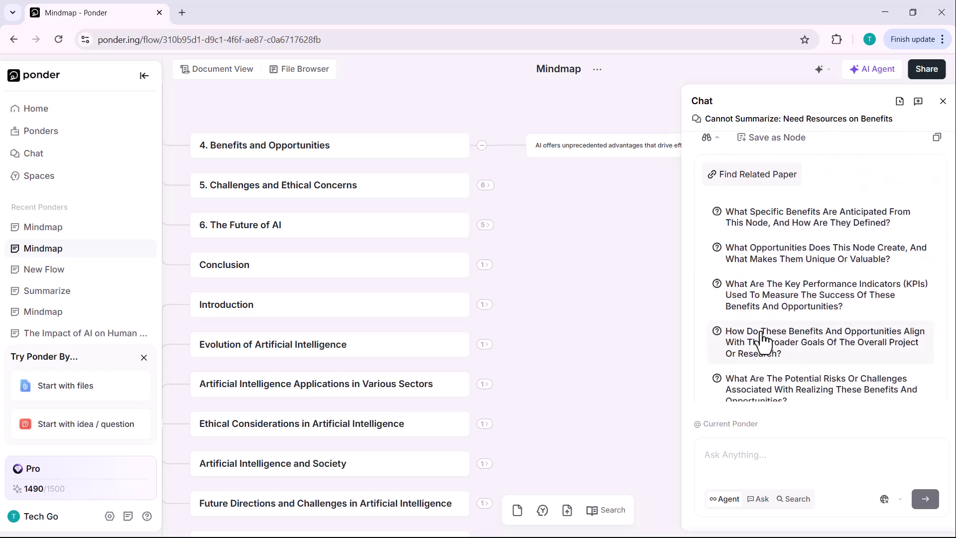
scroll(762, 341, down, 1)
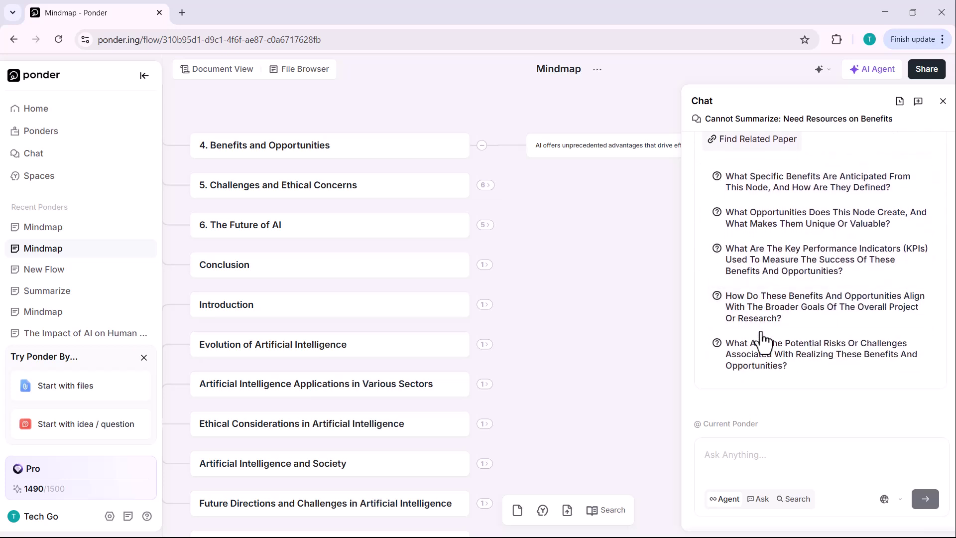
scroll(766, 371, up, 1)
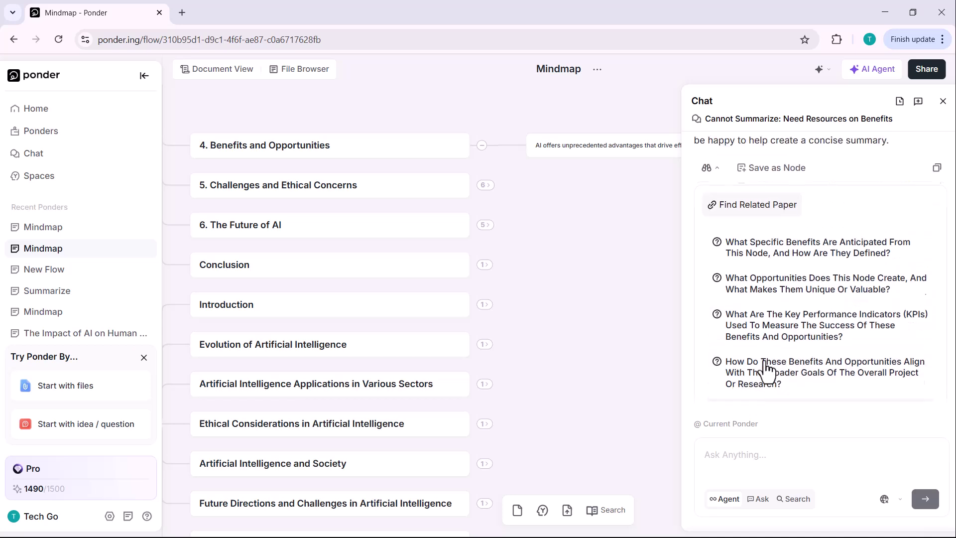
scroll(767, 371, up, 1)
scroll(765, 342, down, 2)
click(785, 265)
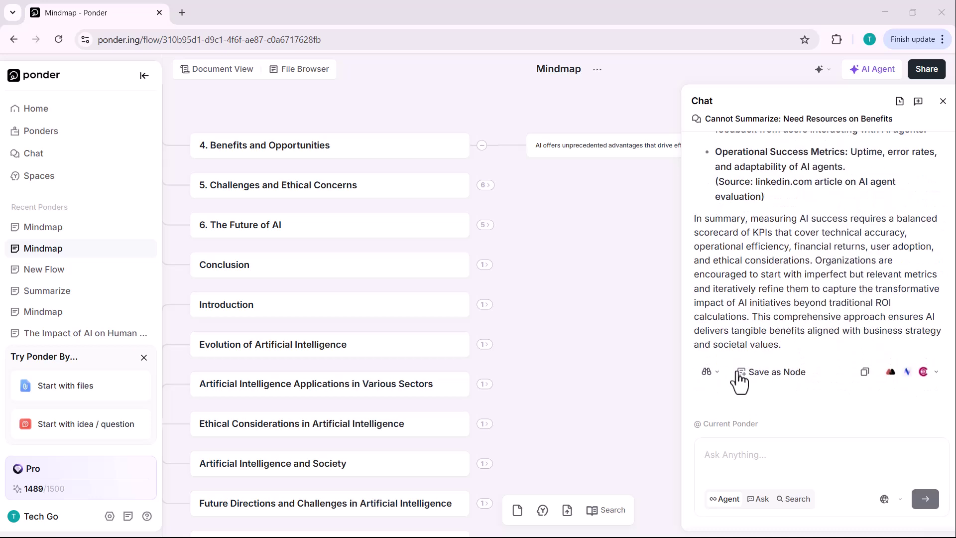
- Save the agent's answer about AI success KPIs as a node and look for it in the mindmap
click(768, 381)
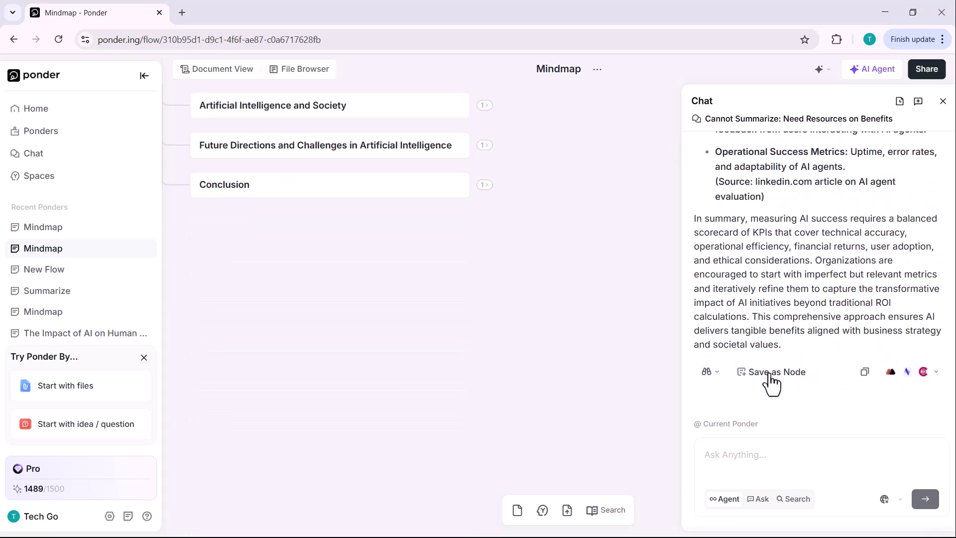
scroll(472, 154, down, 1)
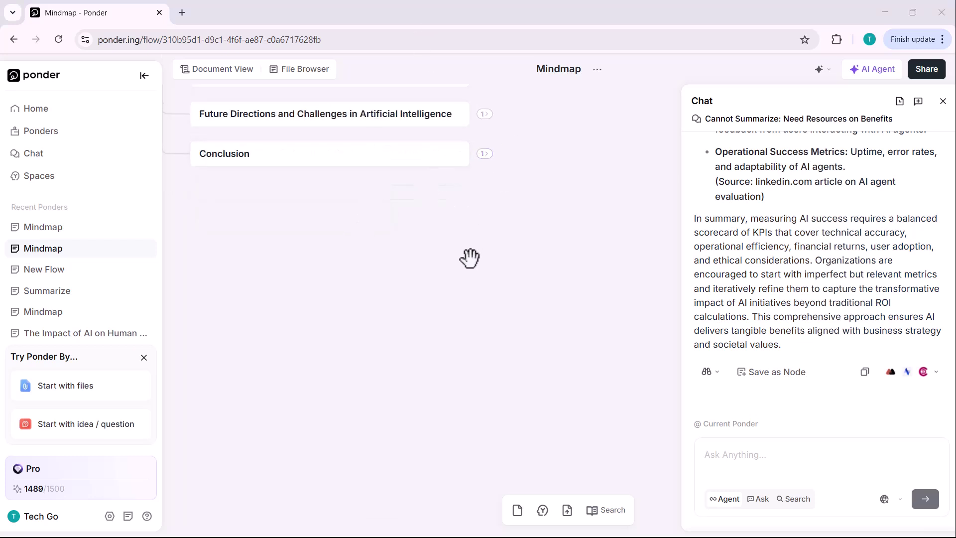
scroll(469, 258, up, 5)
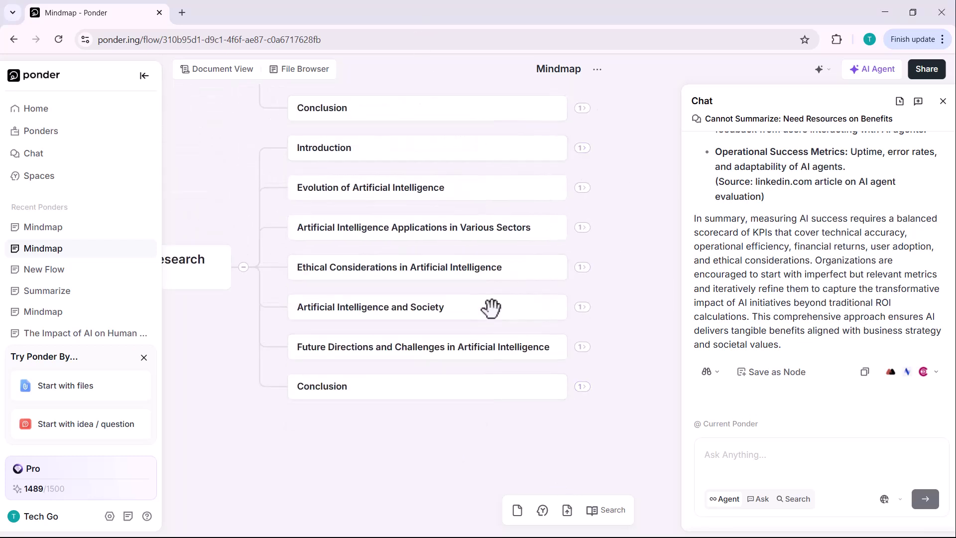
scroll(566, 375, up, 4)
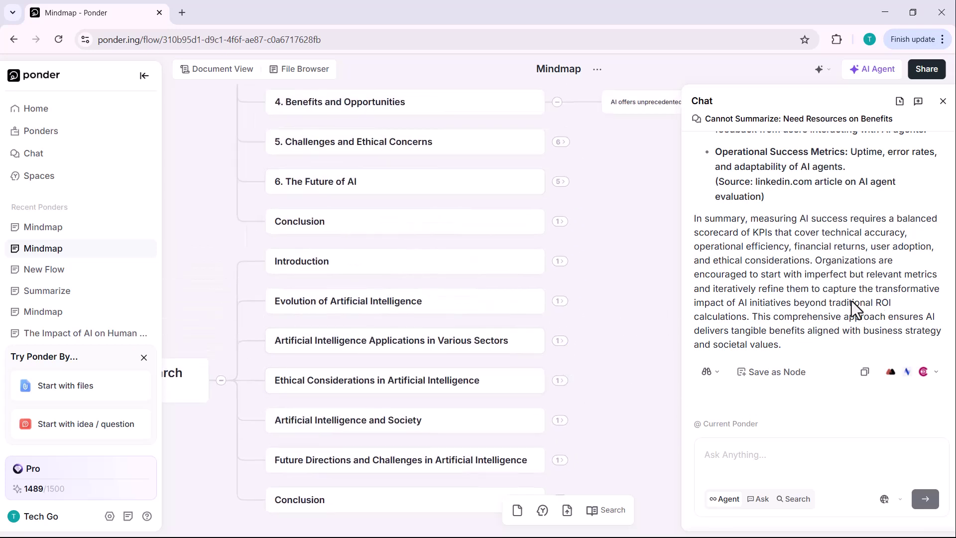
- Close the agent chat and set the mindmap's sharing to Shareable, so anyone with the link can view it
click(943, 101)
click(927, 74)
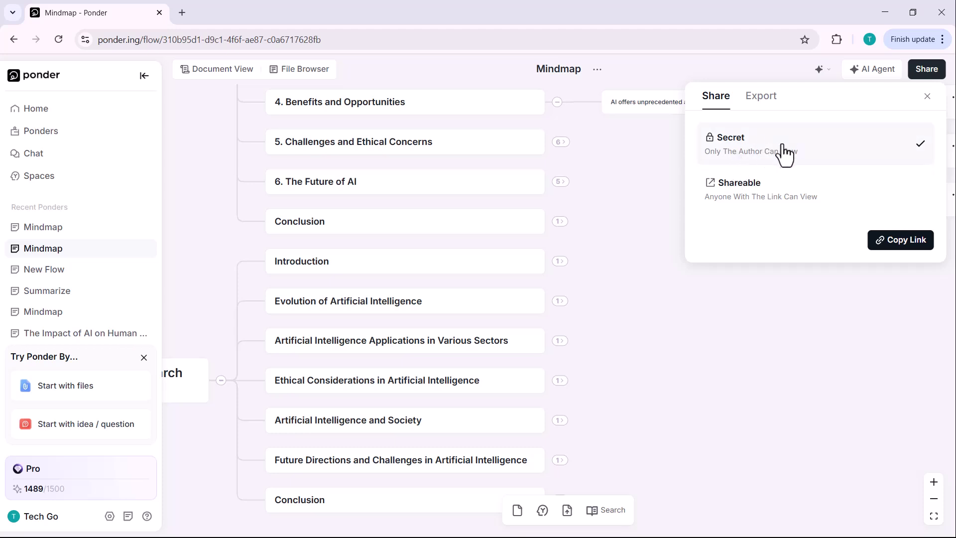
click(797, 205)
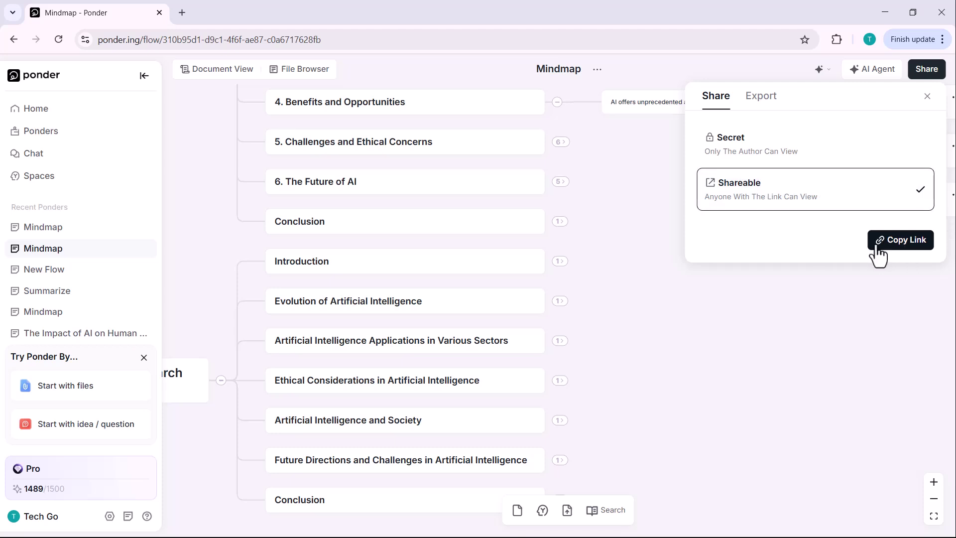
- Export the mindmap with type Mindmap as a PNG image and view the exported picture
click(765, 104)
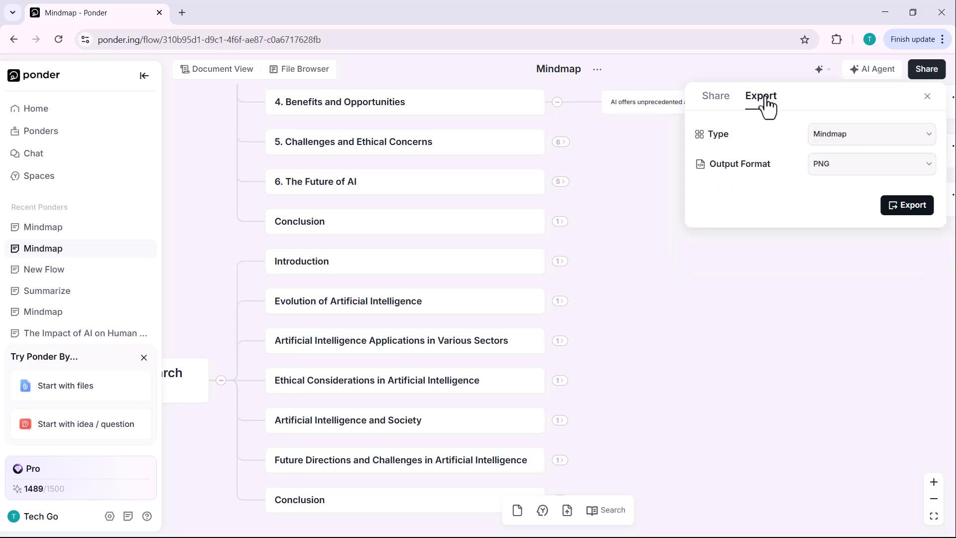
click(842, 144)
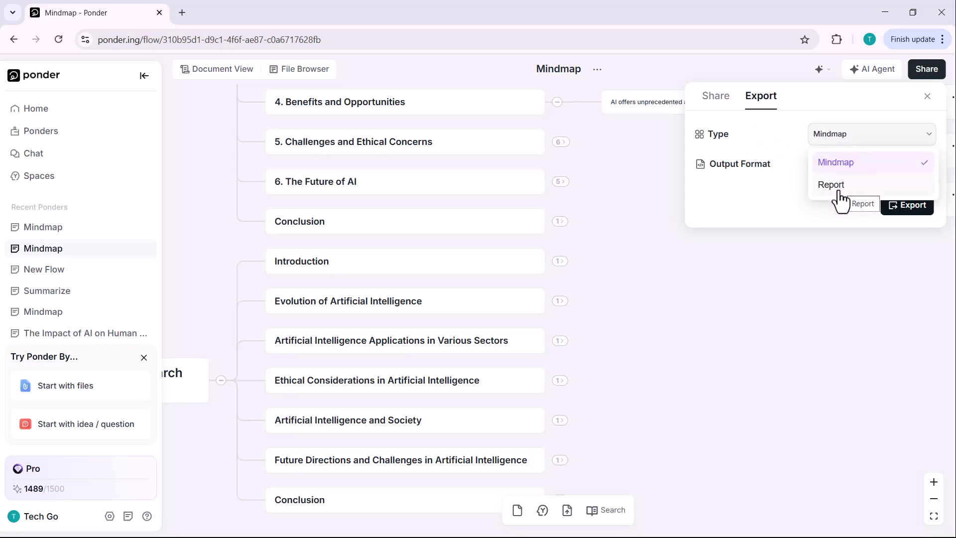
click(834, 165)
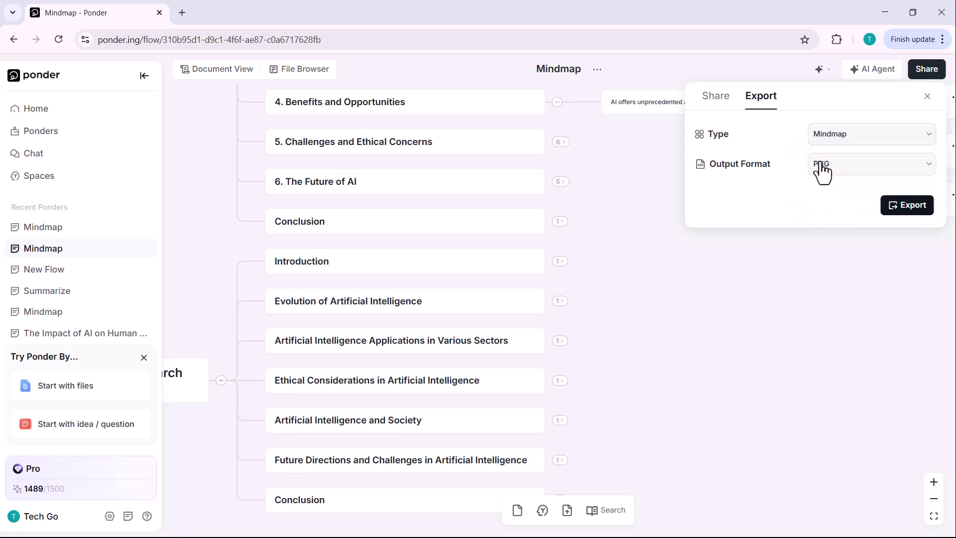
click(852, 169)
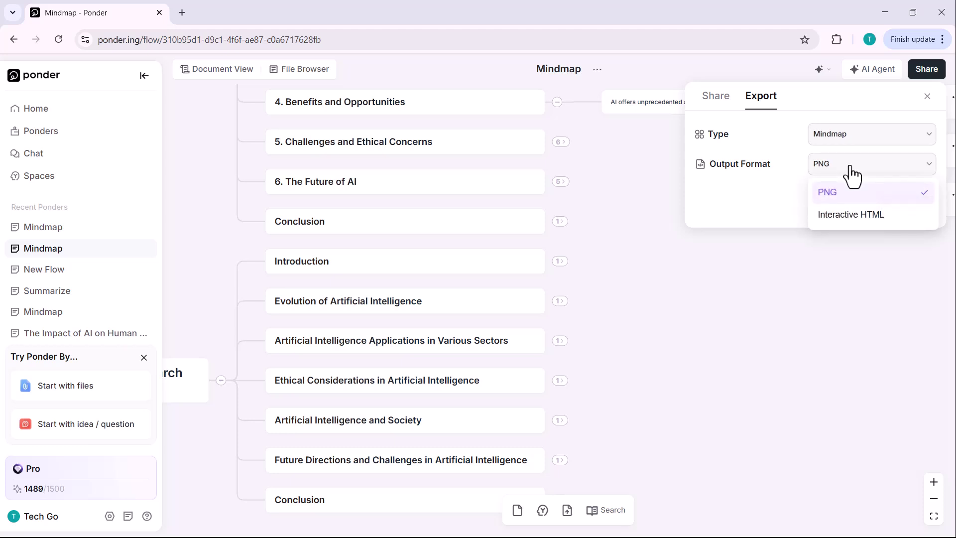
click(857, 217)
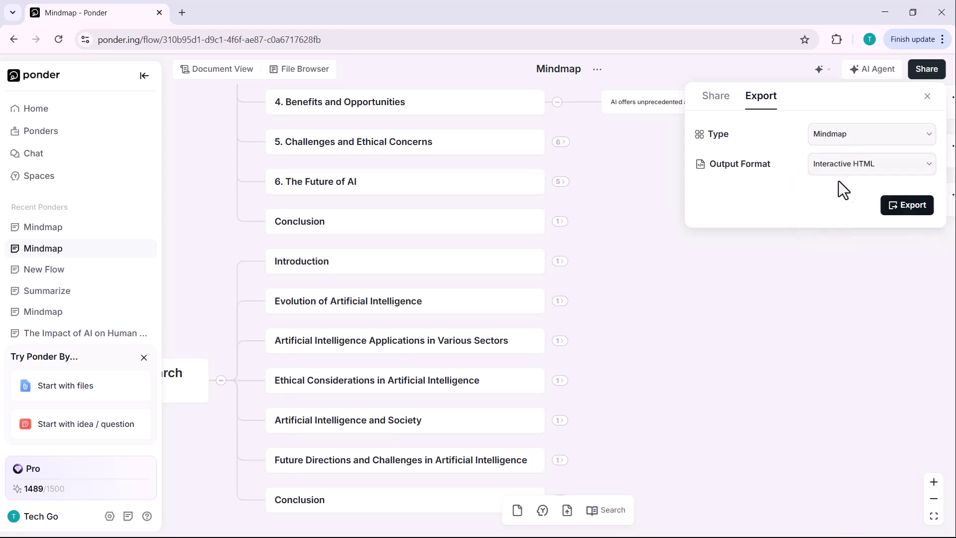
click(846, 170)
click(850, 193)
click(904, 205)
click(737, 85)
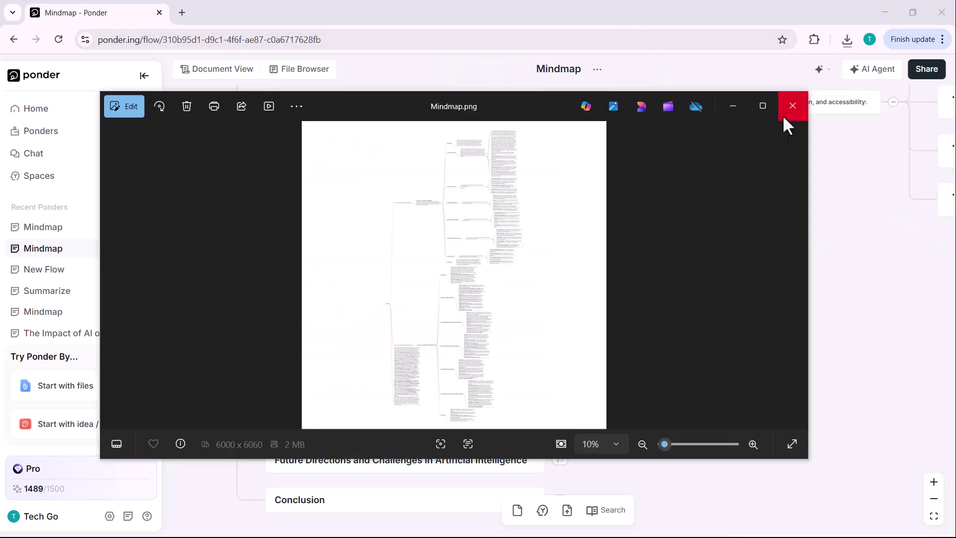
- Export the mindmap as Interactive HTML, and in the exported file collapse branches 5, 4 and 3 and re-expand Benefits and Opportunities
scroll(532, 254, up, 5)
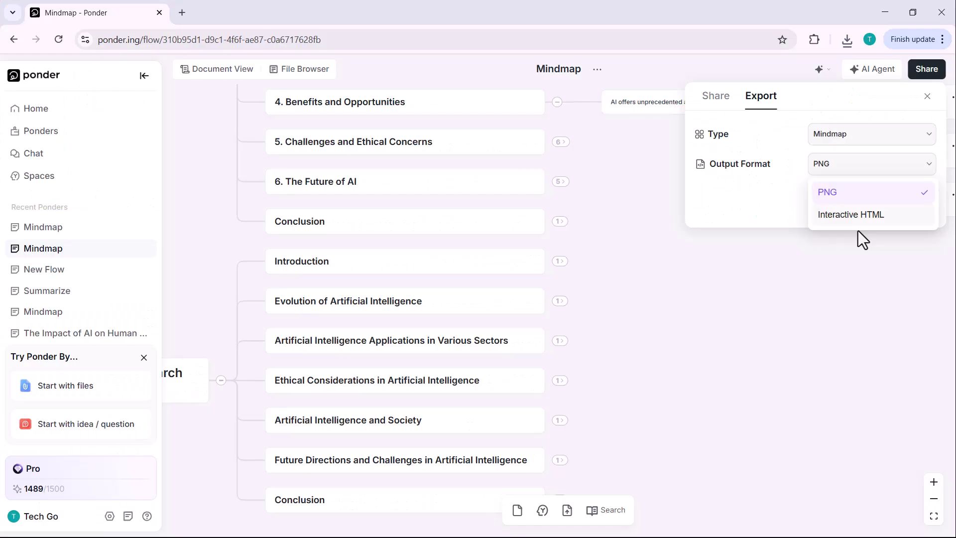
click(855, 215)
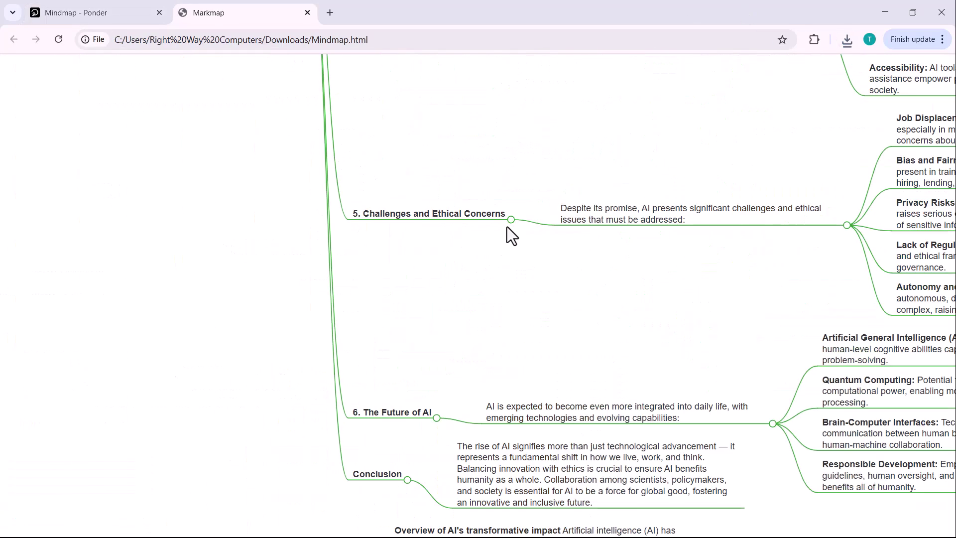
click(512, 224)
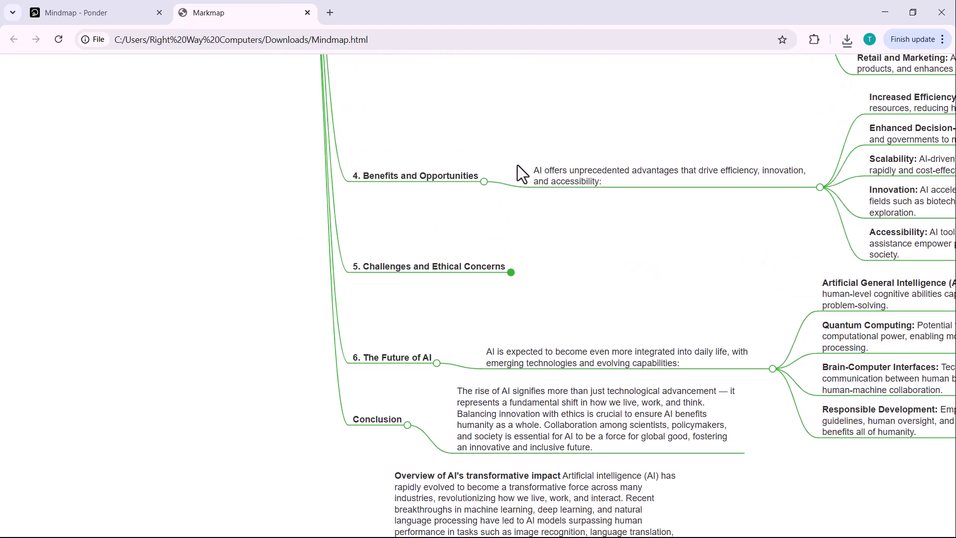
click(484, 182)
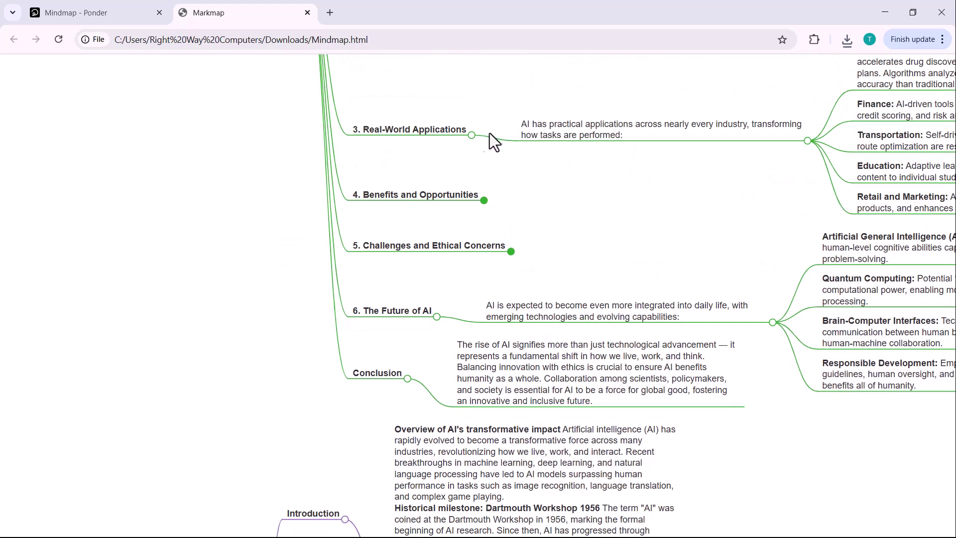
click(472, 135)
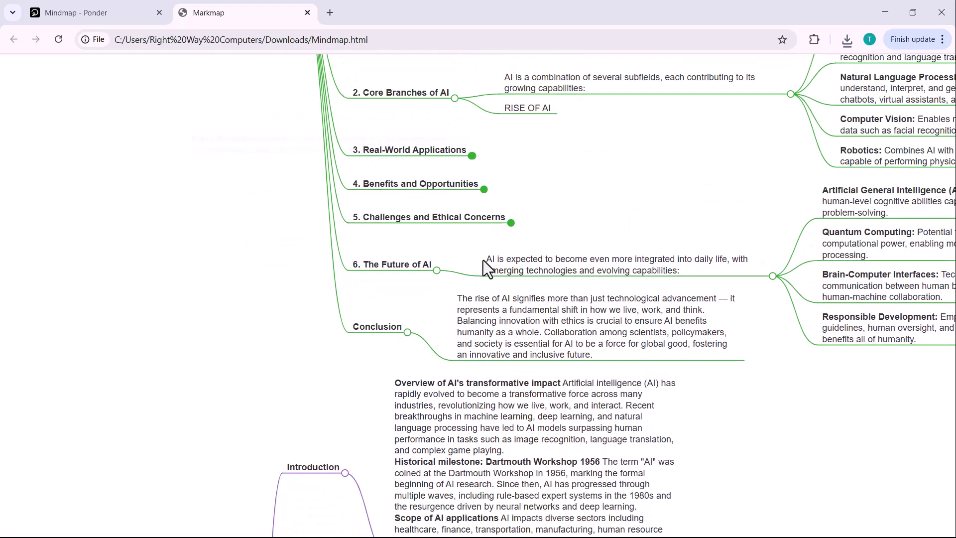
click(483, 190)
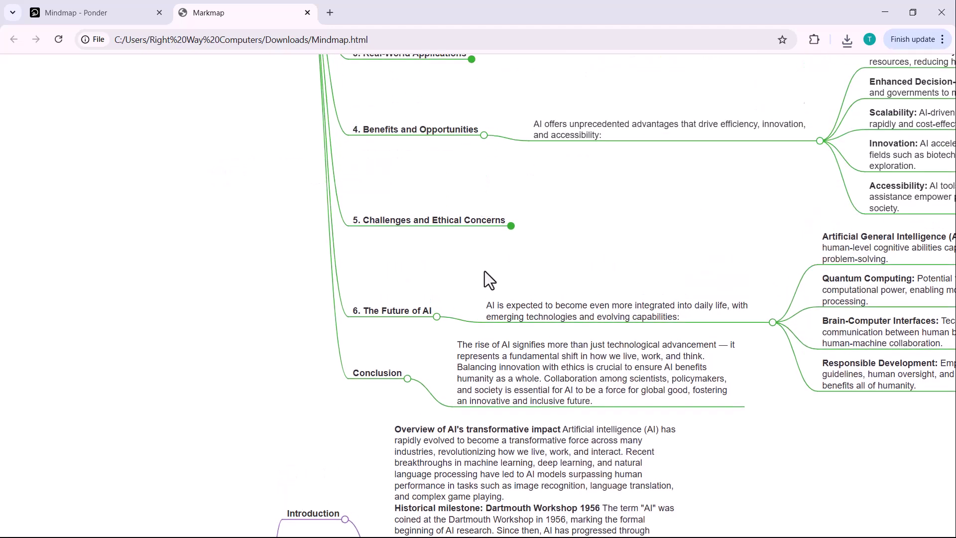
scroll(485, 271, down, 5)
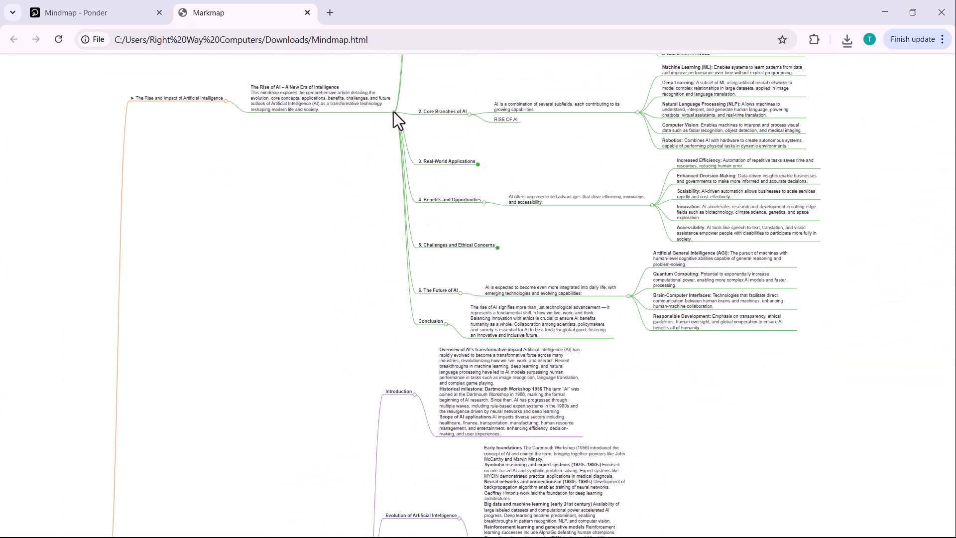
key(ctrl+w)
- Export the mindmap as a Report in Markdown format
click(926, 68)
click(872, 164)
click(755, 200)
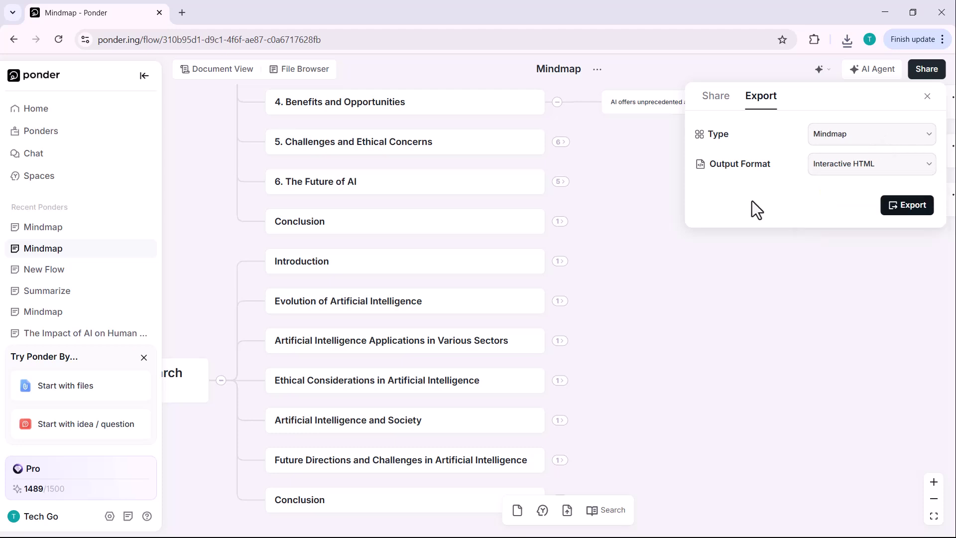
click(716, 99)
click(761, 97)
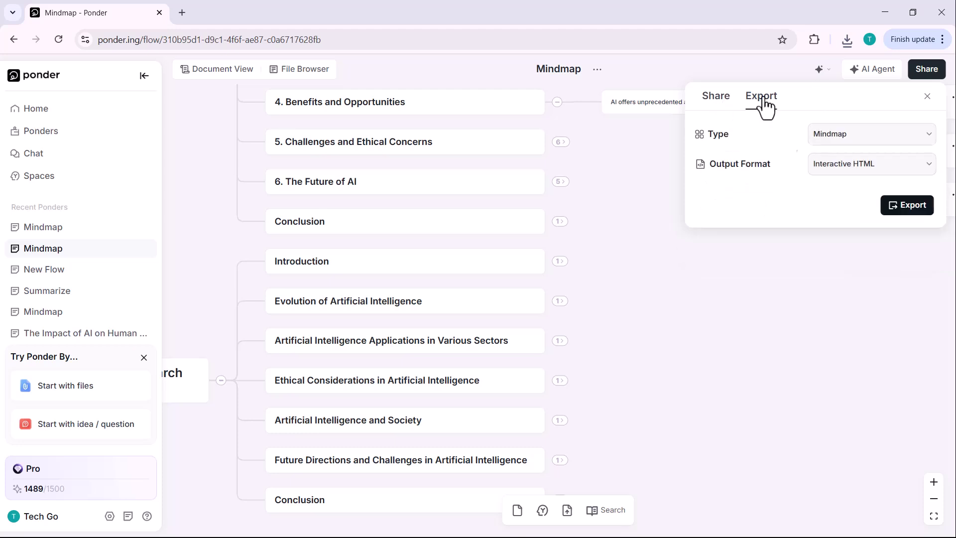
click(904, 135)
click(856, 184)
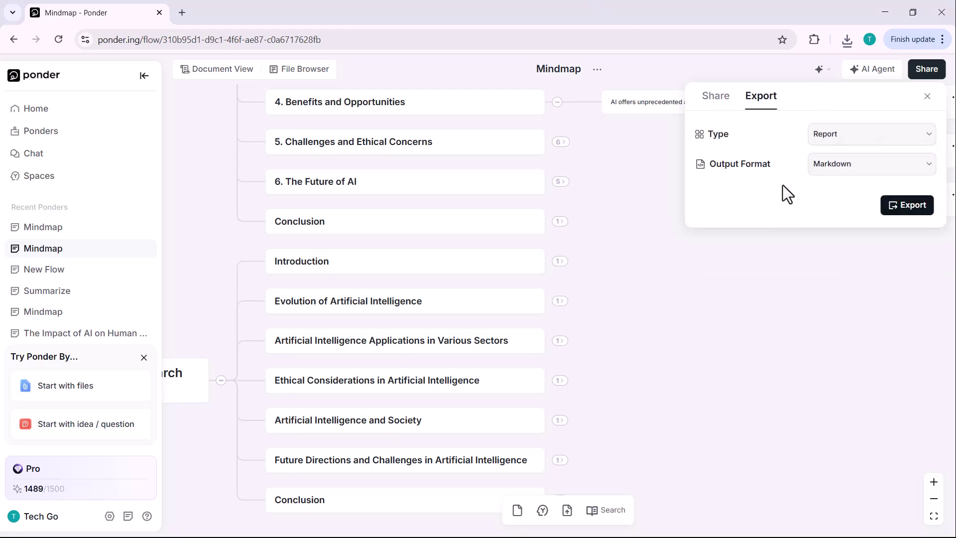
click(851, 169)
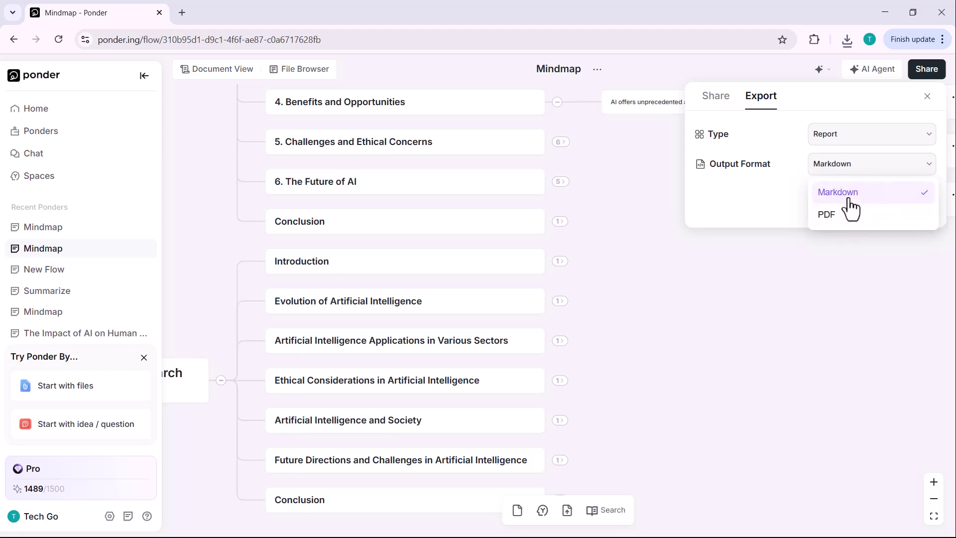
click(849, 197)
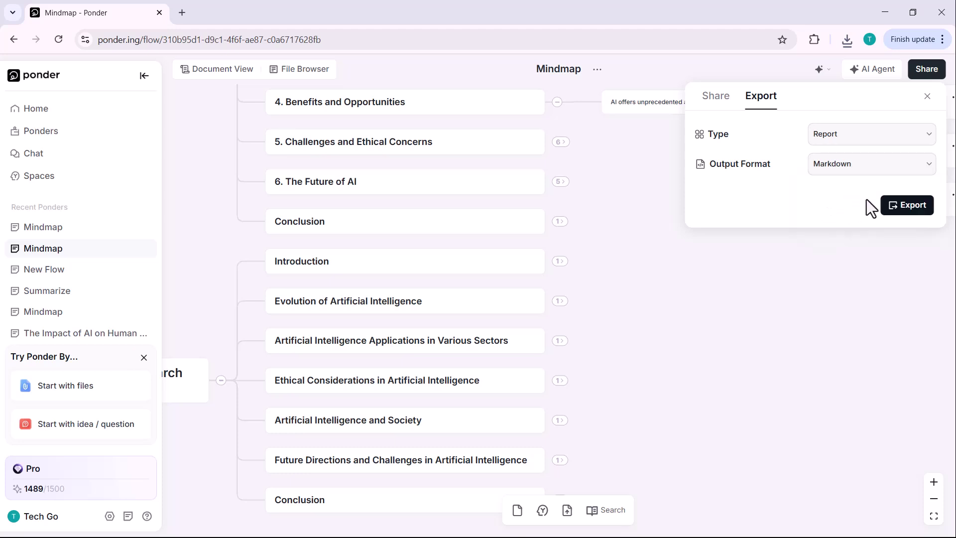
click(909, 209)
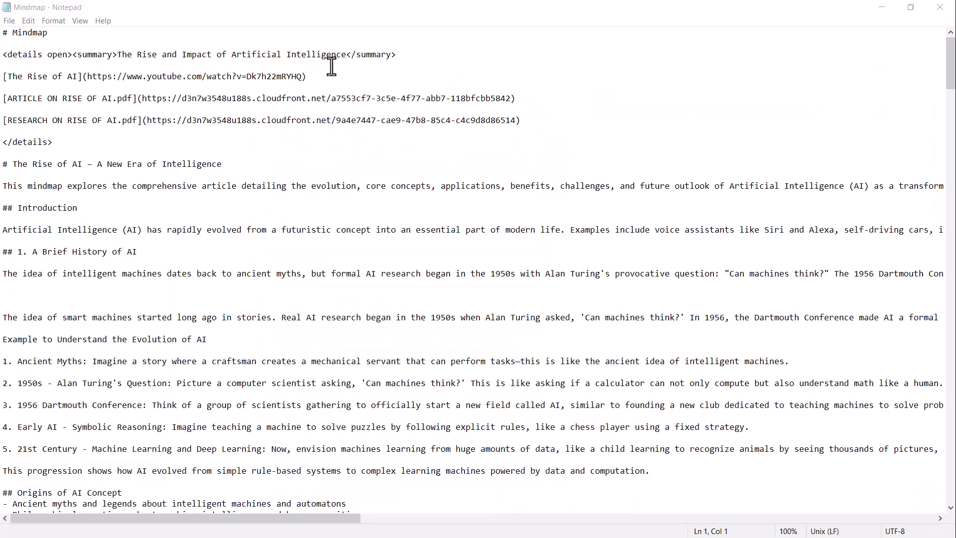
- Read through the exported Markdown report's sections in Notepad, close it and return to the mindmap in Ponder
scroll(339, 89, down, 6)
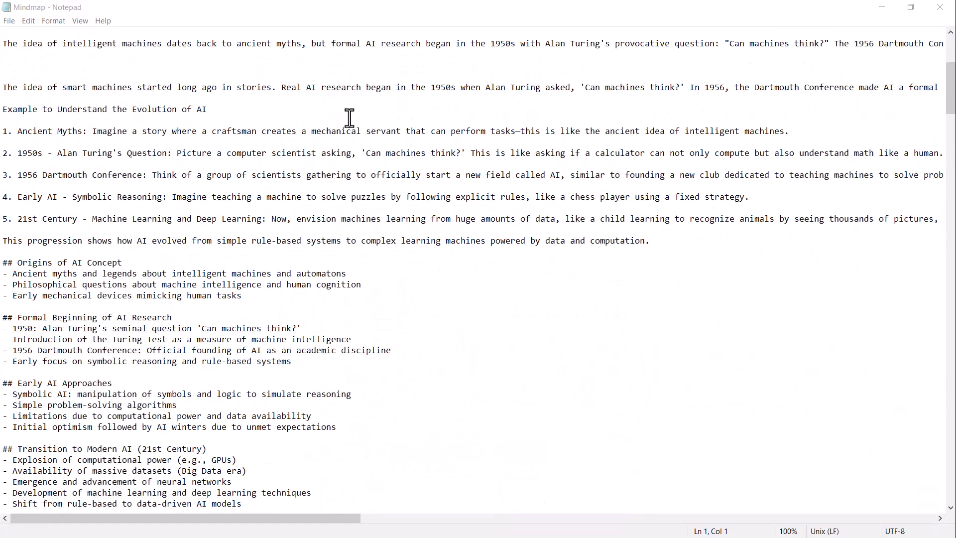
scroll(350, 117, down, 14)
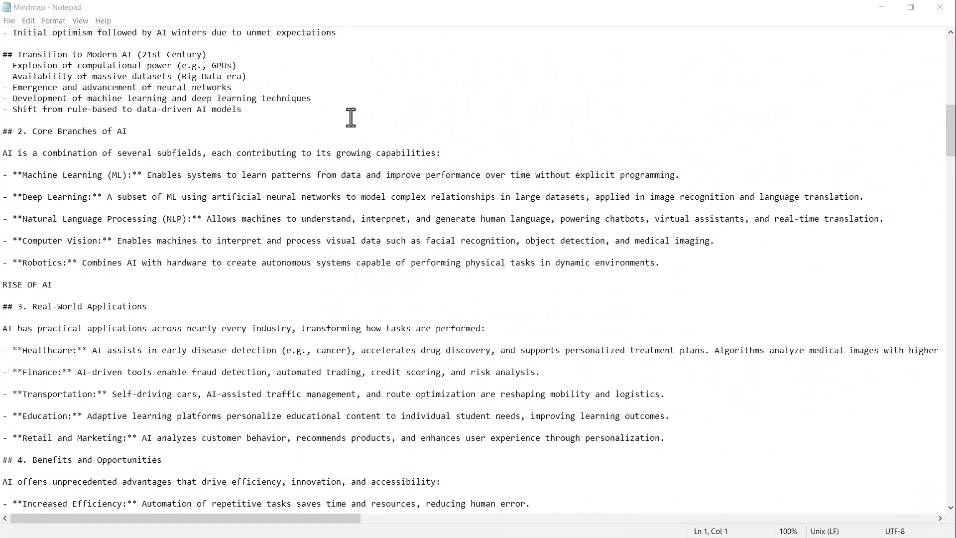
scroll(350, 118, down, 11)
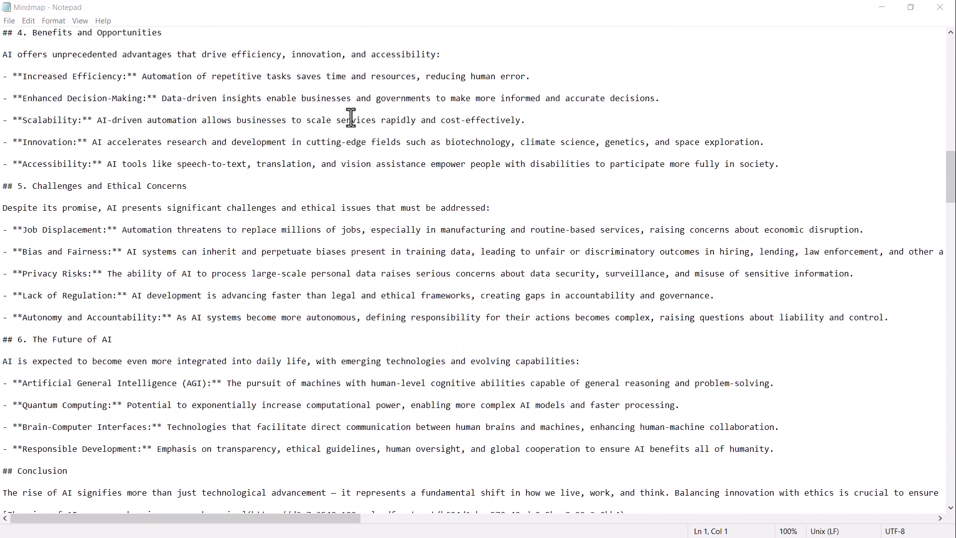
scroll(350, 117, up, 4)
scroll(350, 118, down, 15)
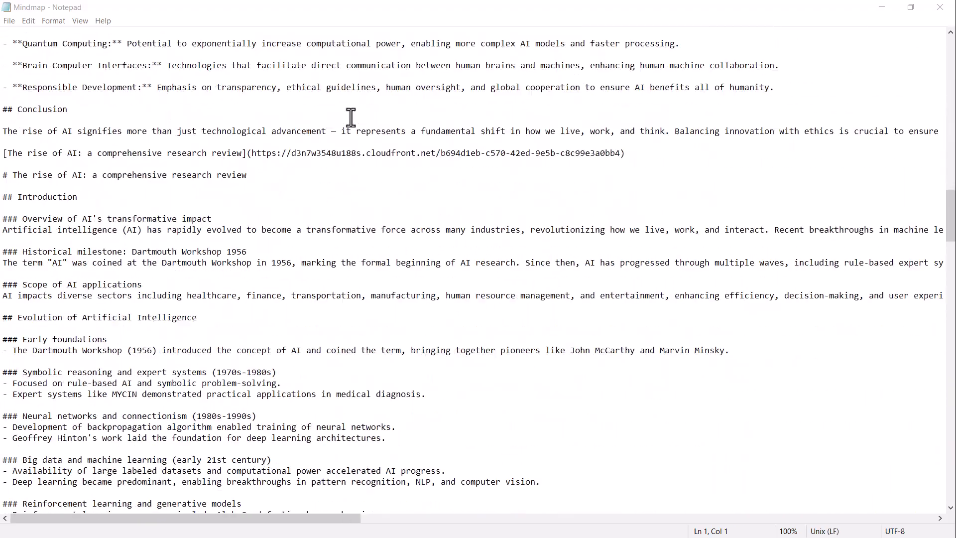
scroll(351, 117, down, 20)
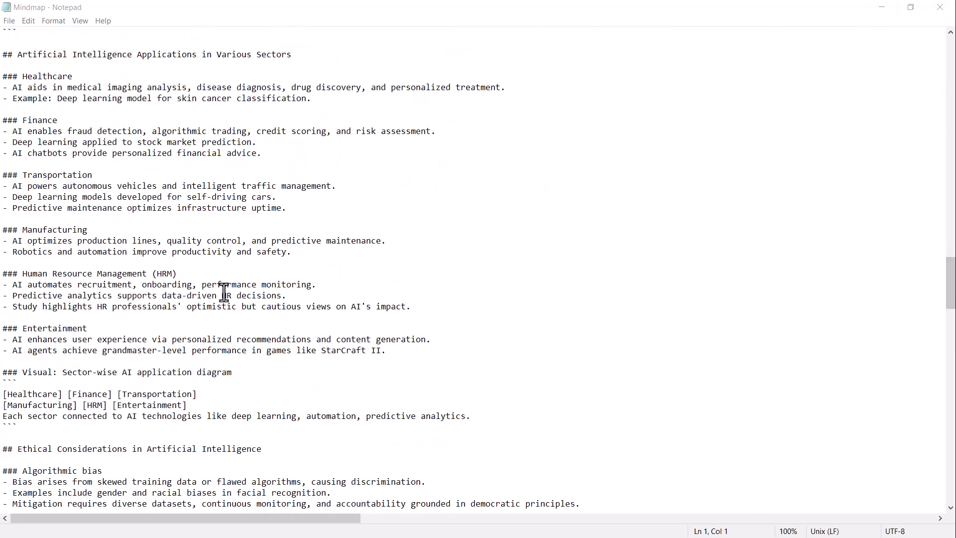
scroll(224, 287, up, 20)
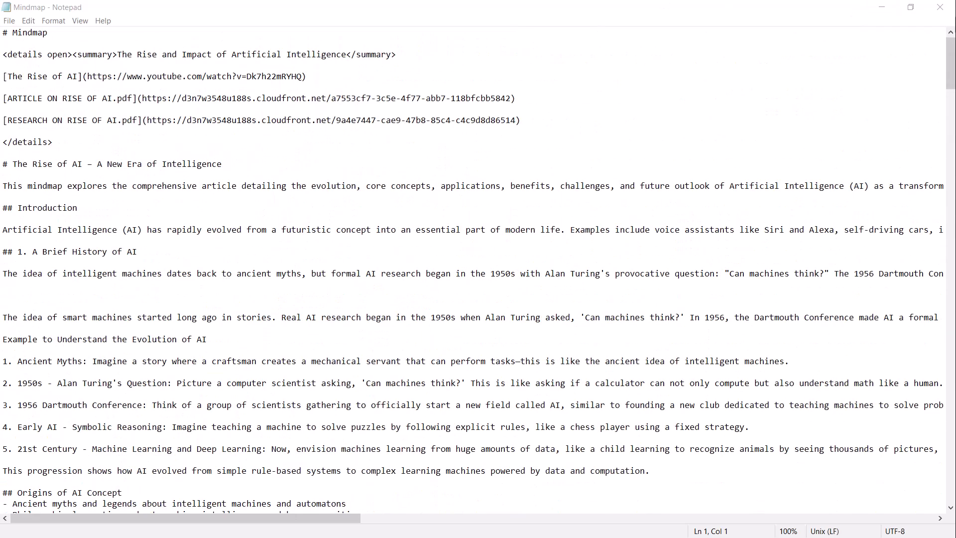
click(940, 7)
scroll(786, 372, up, 4)
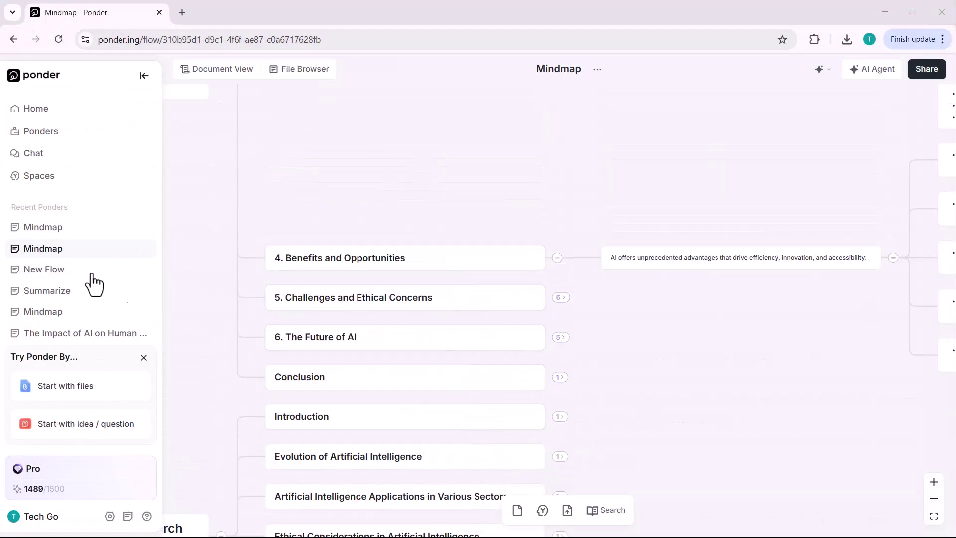